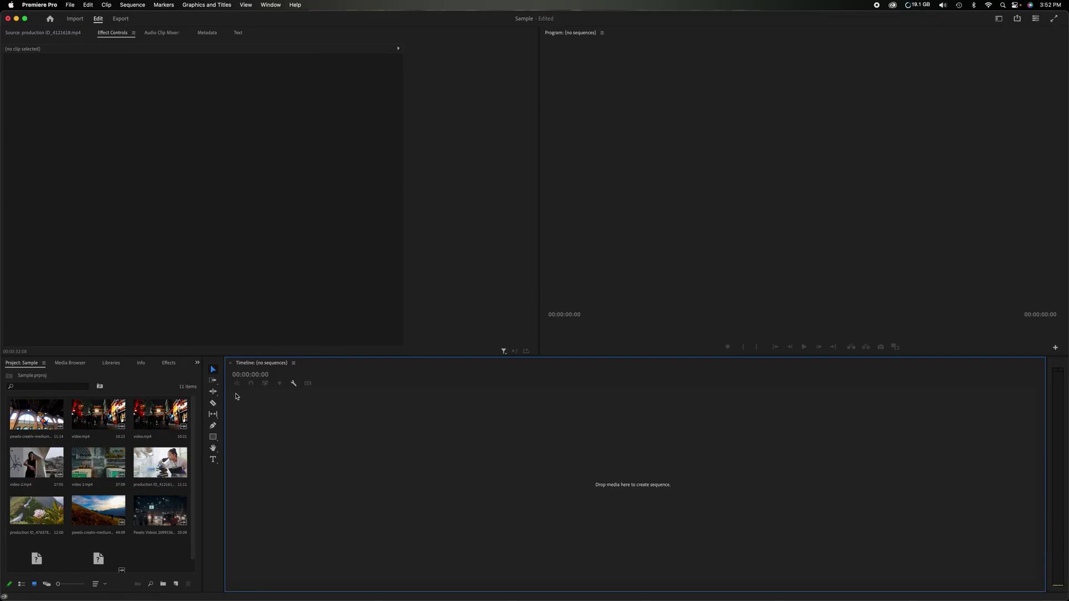
Create Sequence 04 from New Item > Sequence, adjusting its frame to 1920 wide.
click(151, 384)
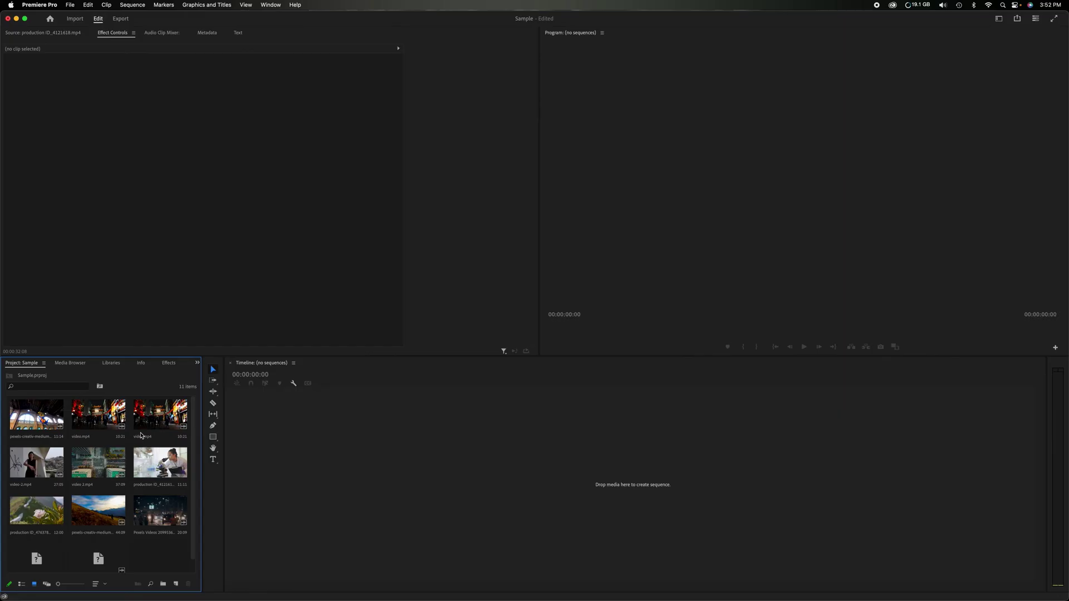
click(322, 431)
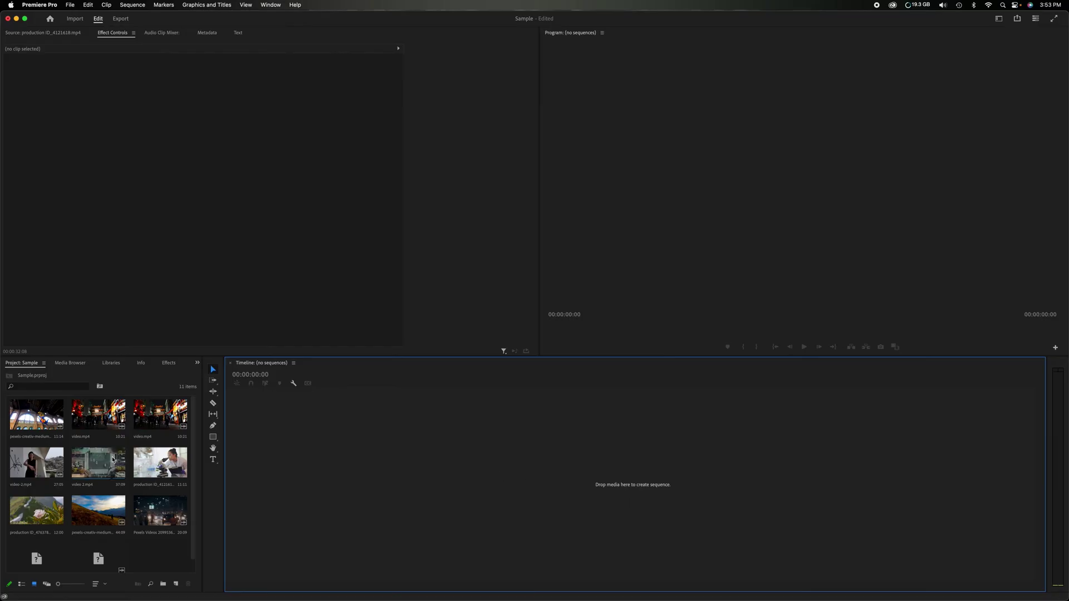
click(176, 584)
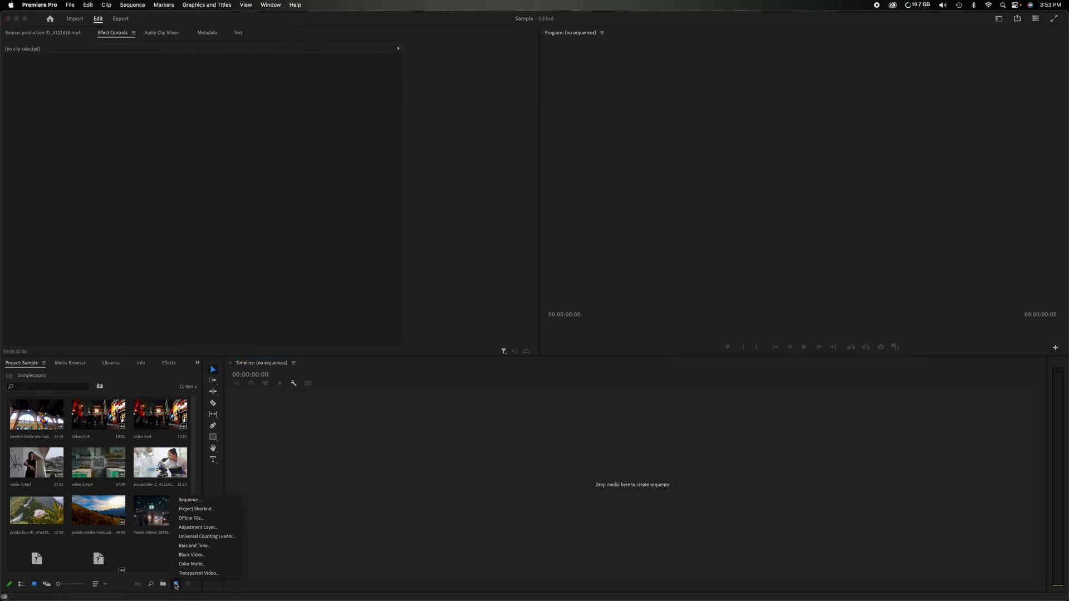
click(190, 500)
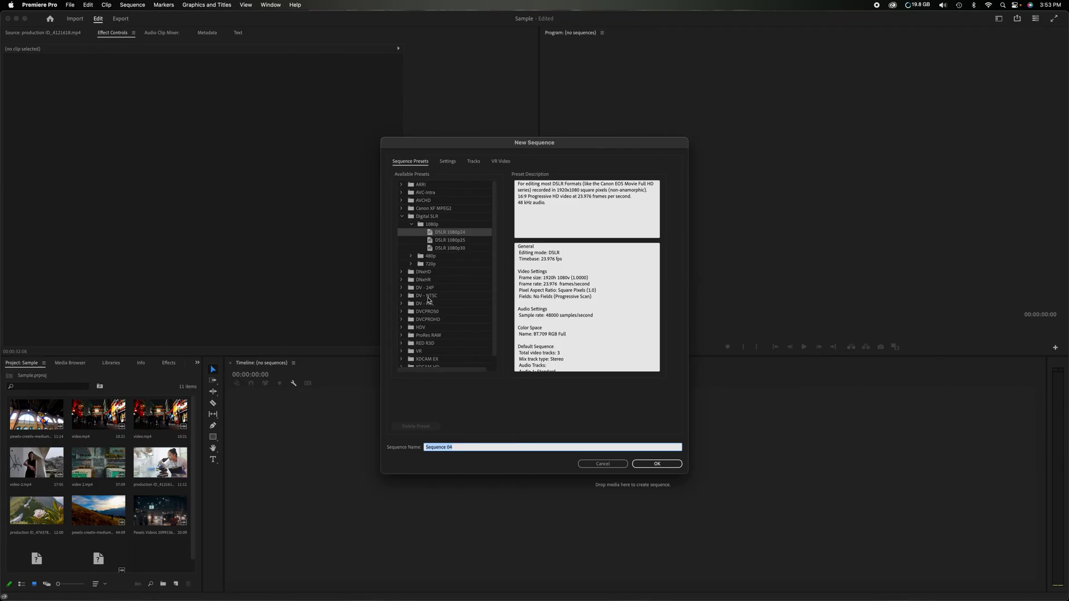
click(448, 162)
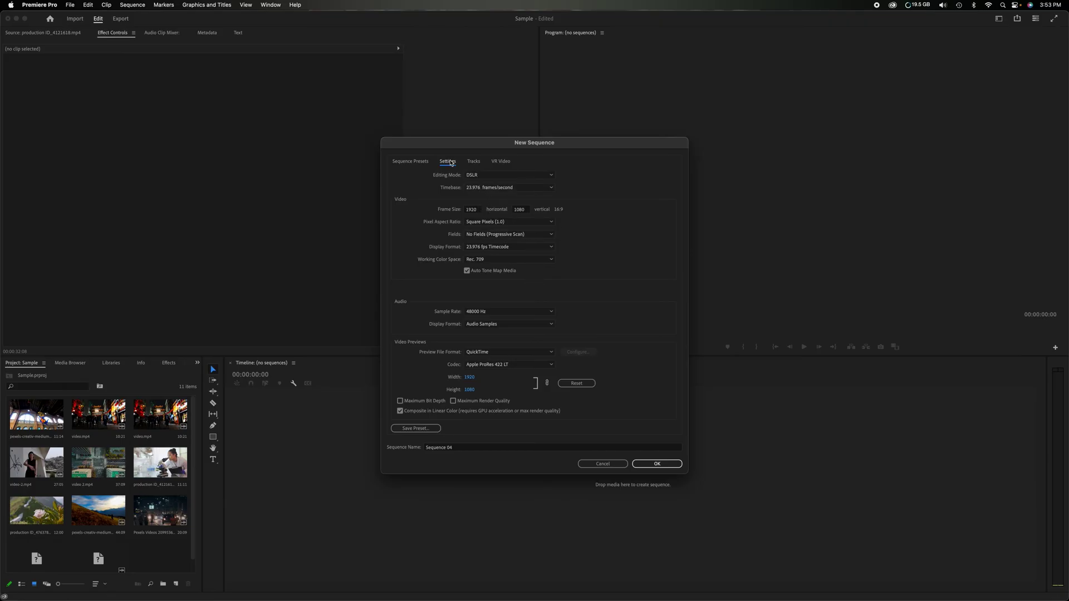
drag(526, 210, 523, 210)
click(652, 465)
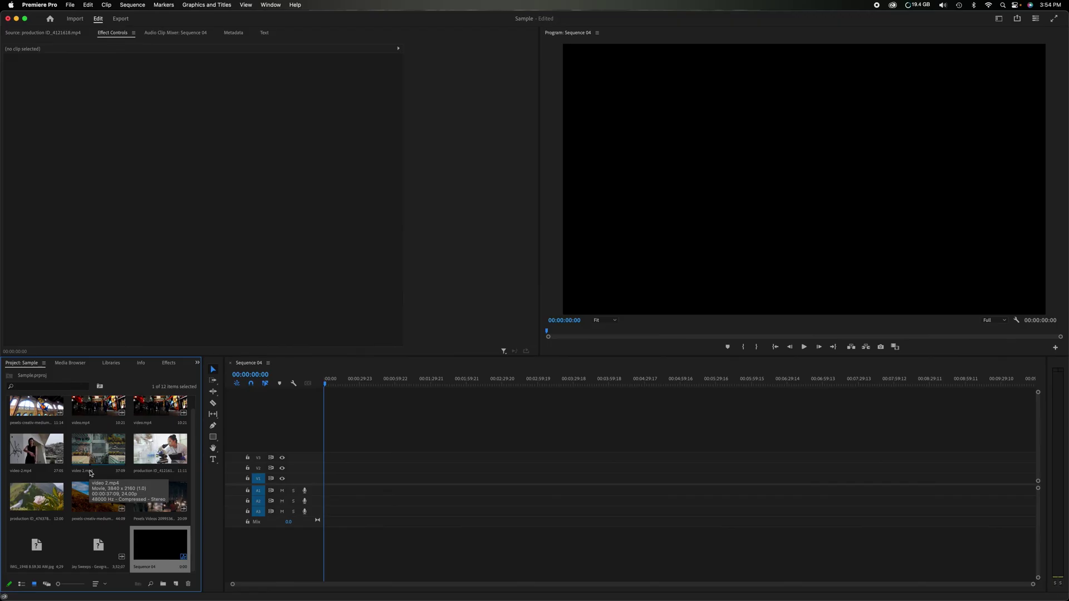
Drop video 2.mp4 at the start of Sequence 04 and change sequence settings to match.
drag(90, 457, 321, 489)
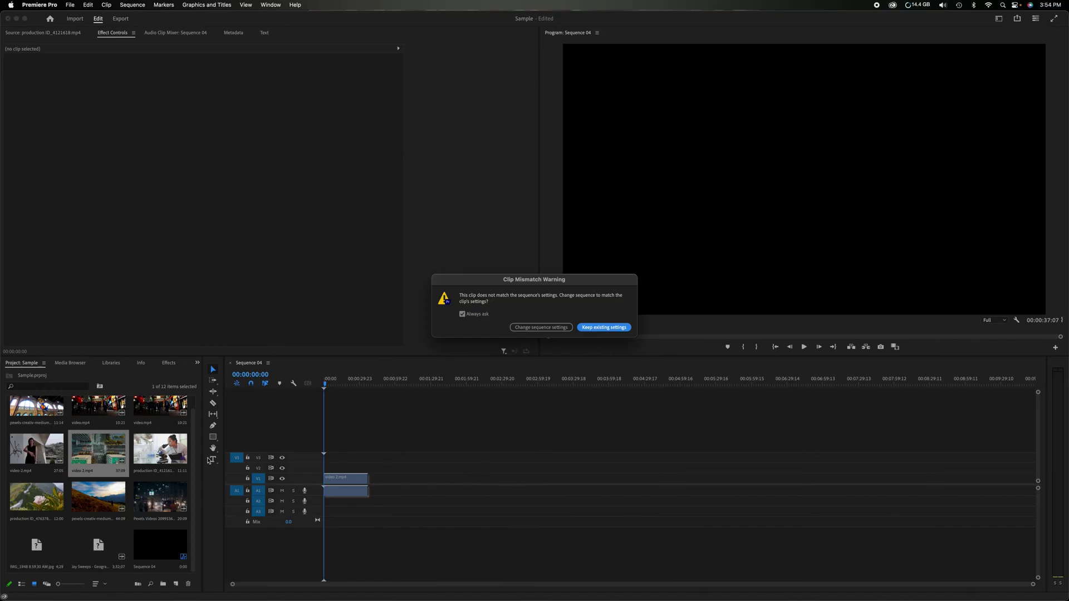
click(527, 328)
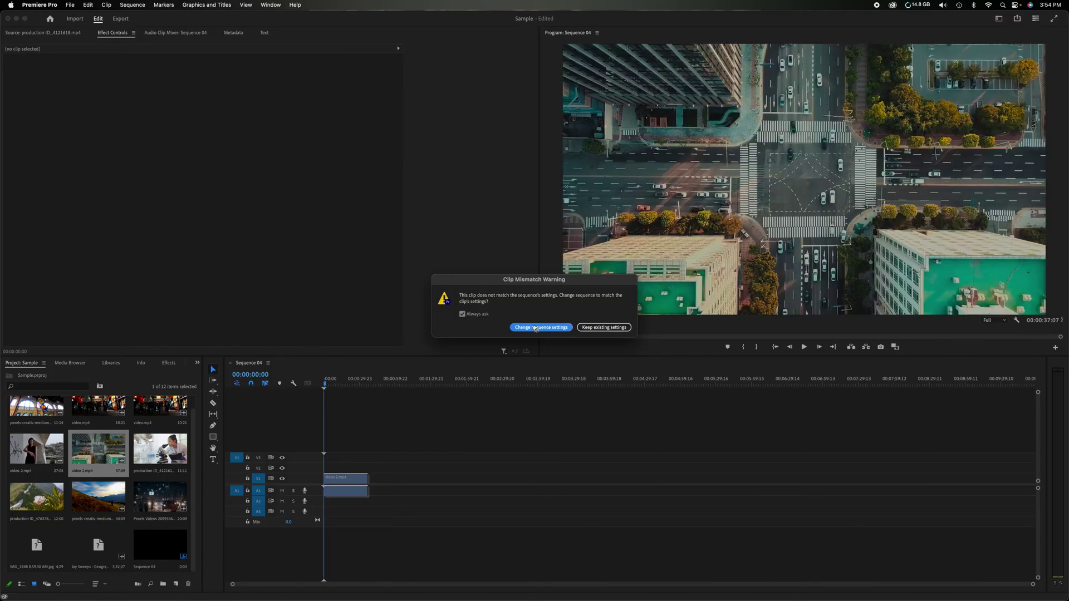
click(388, 380)
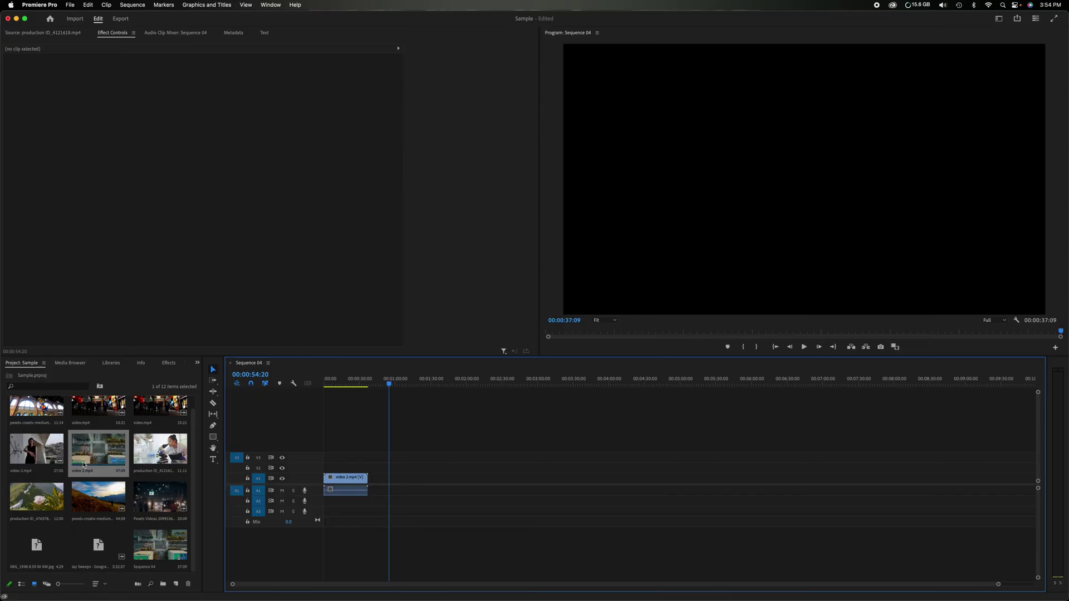
Place another video 2.mp4 right after the first clip on V1, reaching 00:01:14:18.
drag(83, 463, 372, 486)
drag(372, 383, 389, 382)
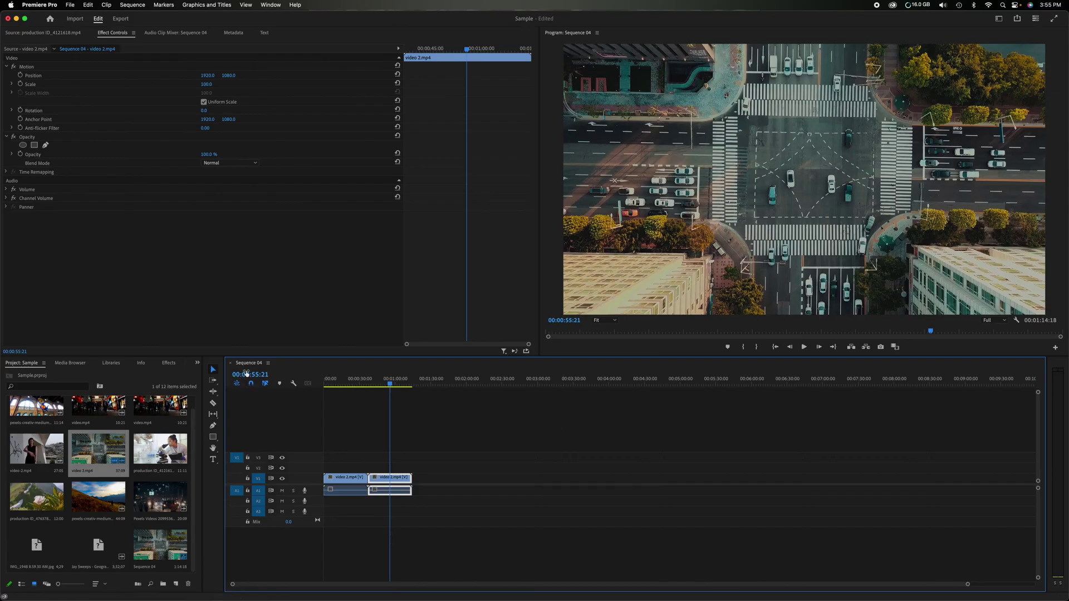
drag(361, 381, 455, 387)
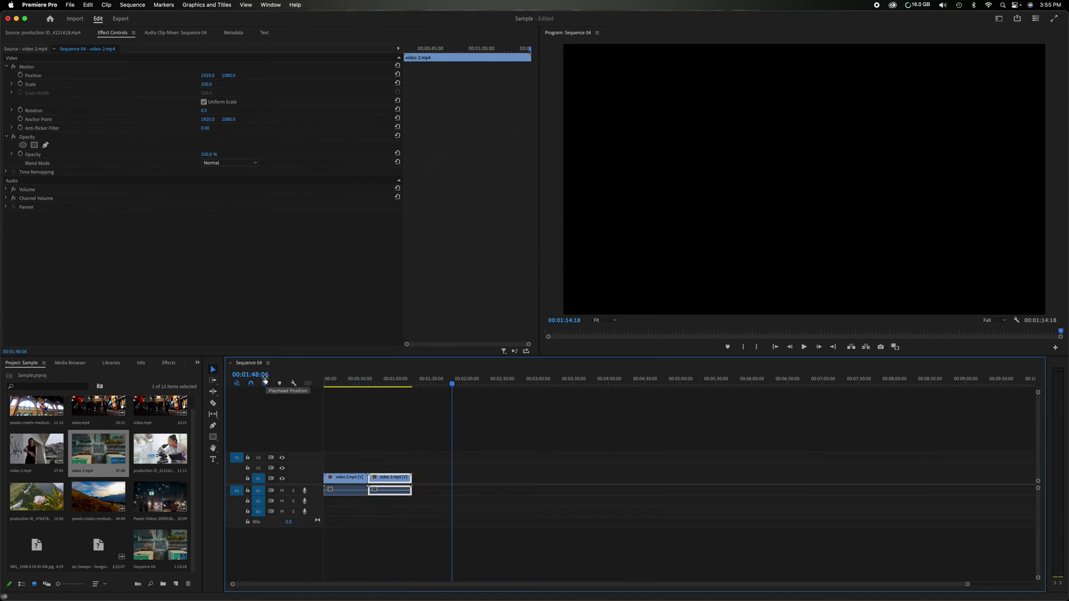
click(325, 385)
key(space)
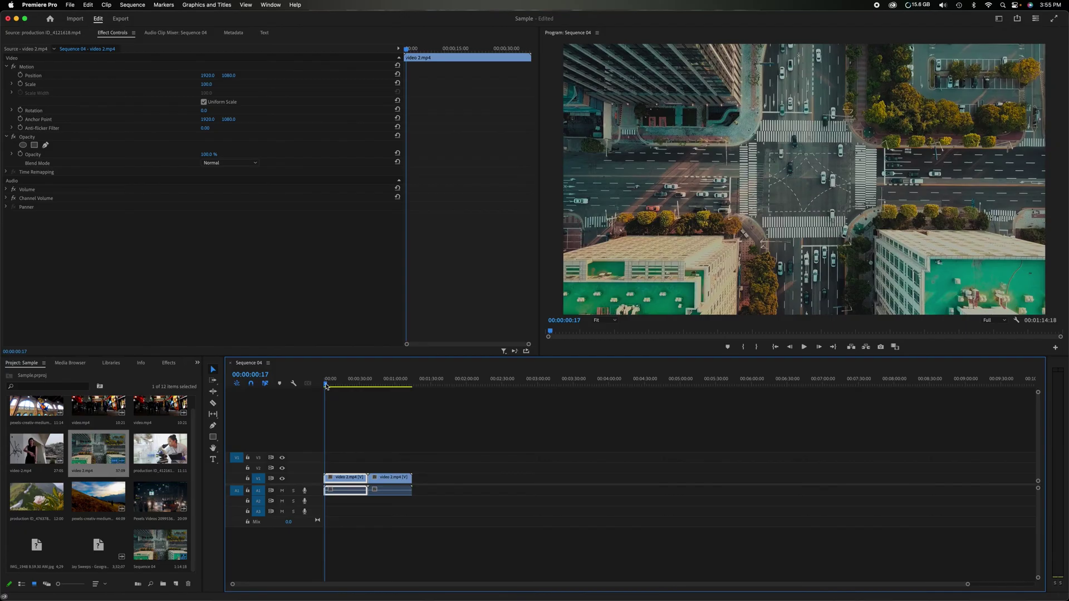
click(266, 383)
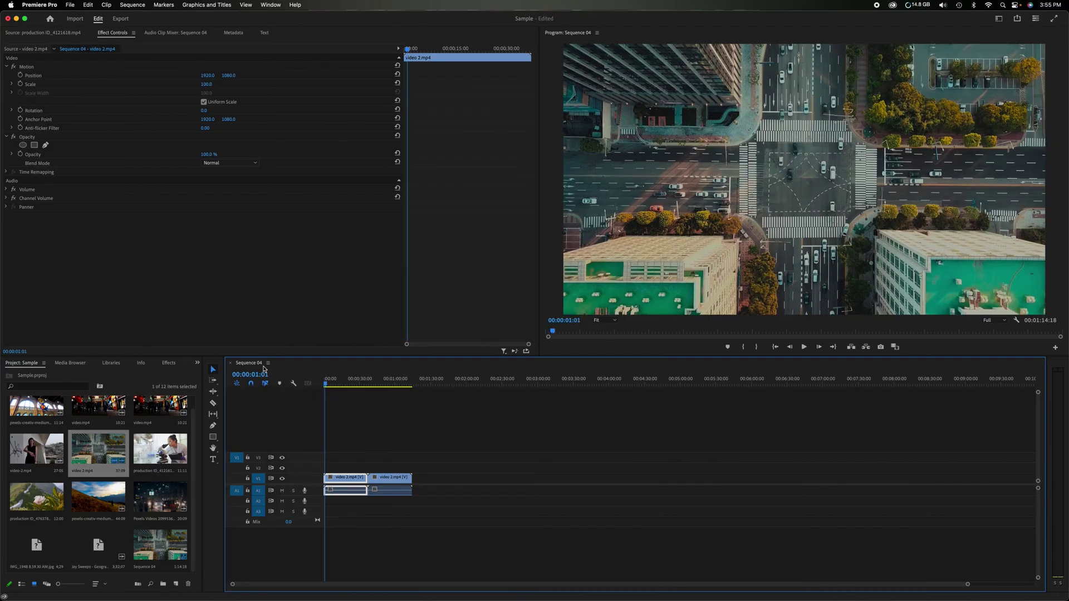
click(327, 385)
drag(327, 385, 341, 385)
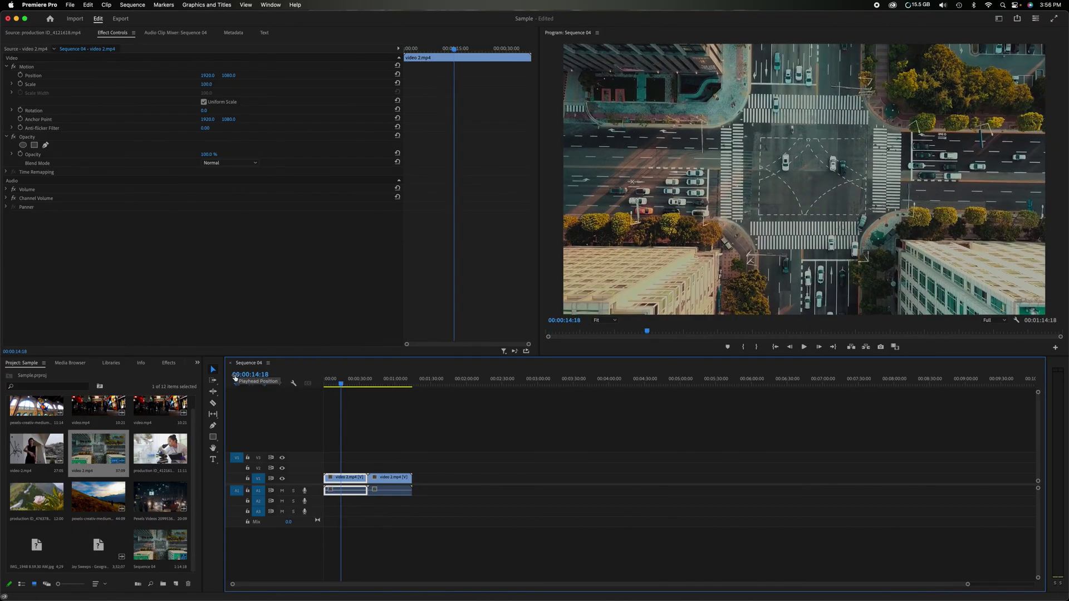
mouse_move(337, 386)
mouse_down()
mouse_move(352, 386)
mouse_move(328, 386)
mouse_up()
click(376, 385)
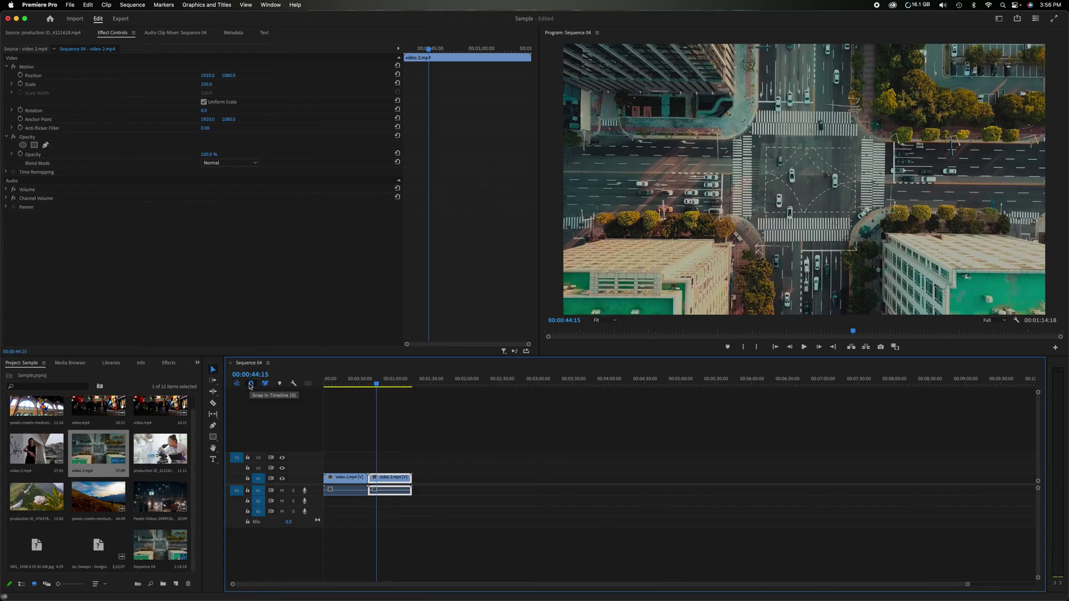
With snapping toggled, slide the second clip right so it starts at 00:00:48:00.
mouse_move(406, 480)
mouse_down()
mouse_move(432, 480)
mouse_move(393, 481)
mouse_move(432, 483)
mouse_move(389, 482)
mouse_up()
click(251, 384)
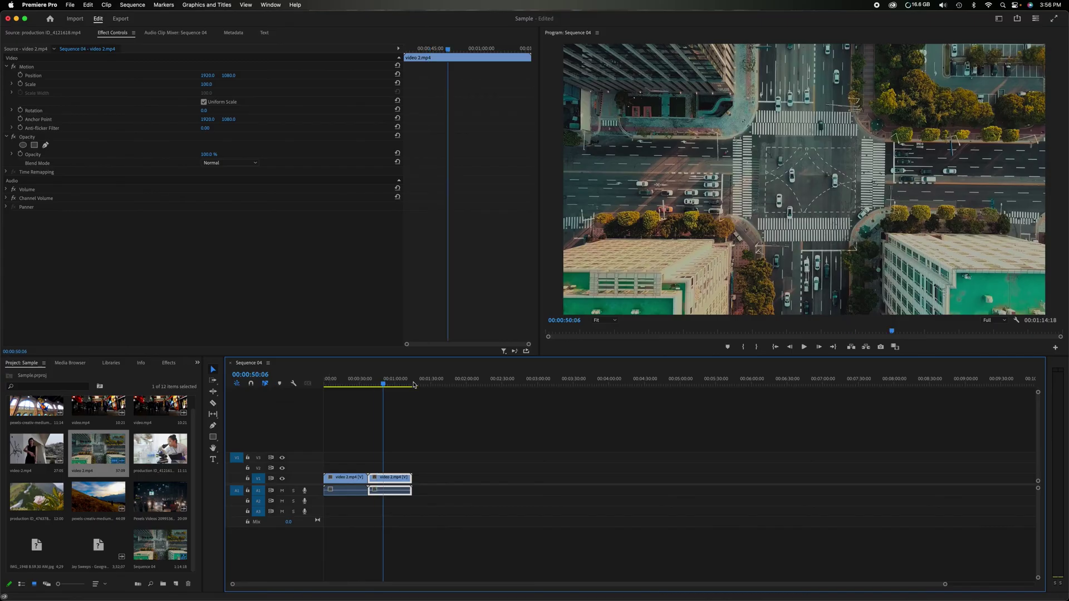
click(446, 381)
mouse_move(408, 480)
mouse_down()
mouse_move(419, 480)
mouse_move(399, 484)
mouse_move(409, 480)
mouse_up()
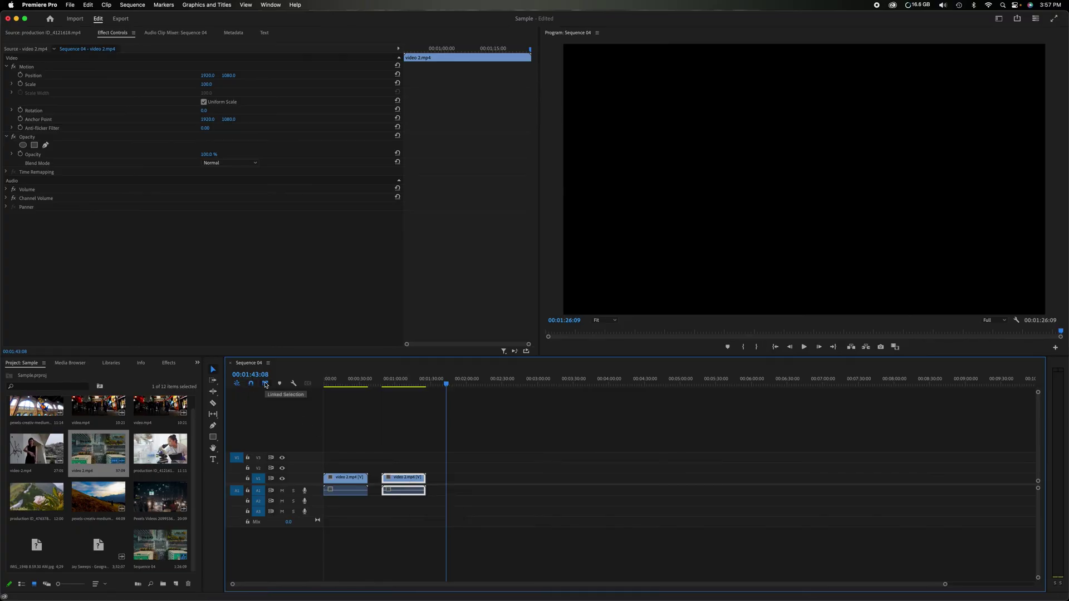
Turn off Linked Selection and drag the second clip's video back into sync with its audio.
click(382, 427)
double_click(408, 476)
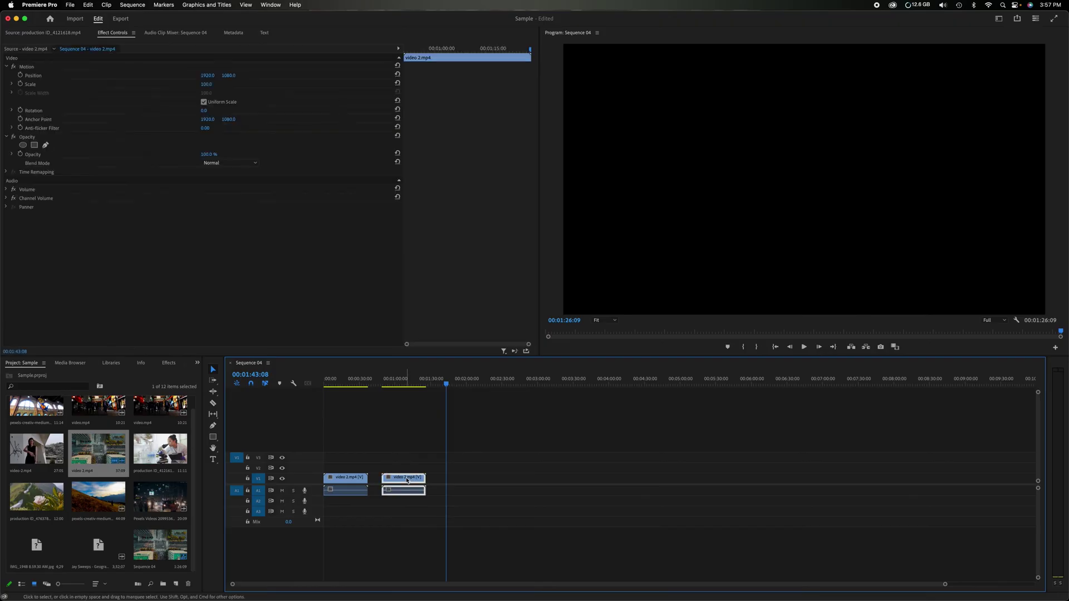
mouse_move(408, 471)
mouse_down()
mouse_move(465, 461)
mouse_move(456, 474)
mouse_move(401, 466)
mouse_up()
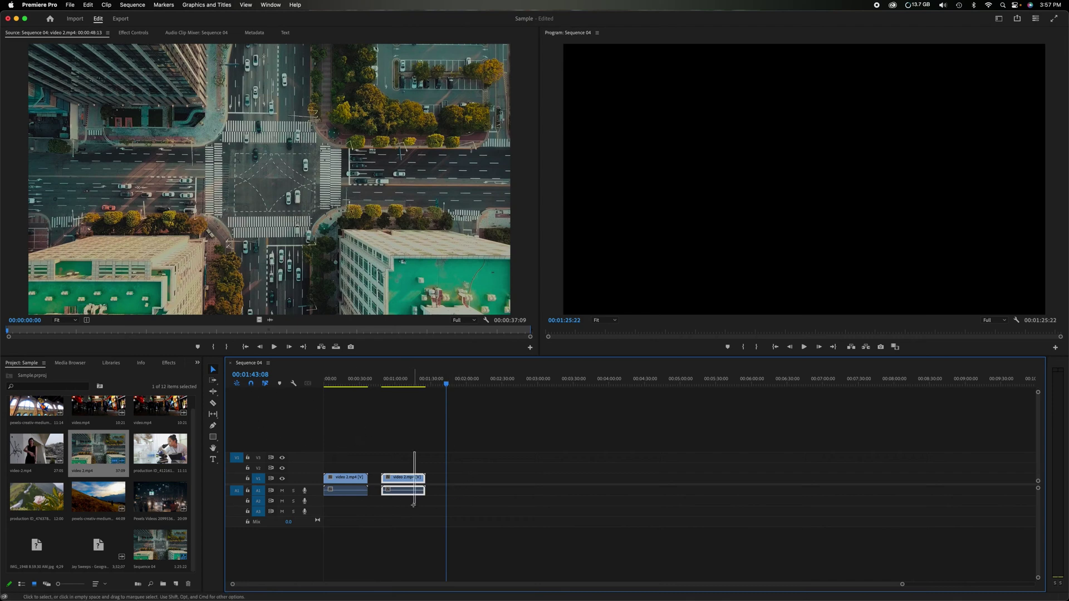
click(266, 384)
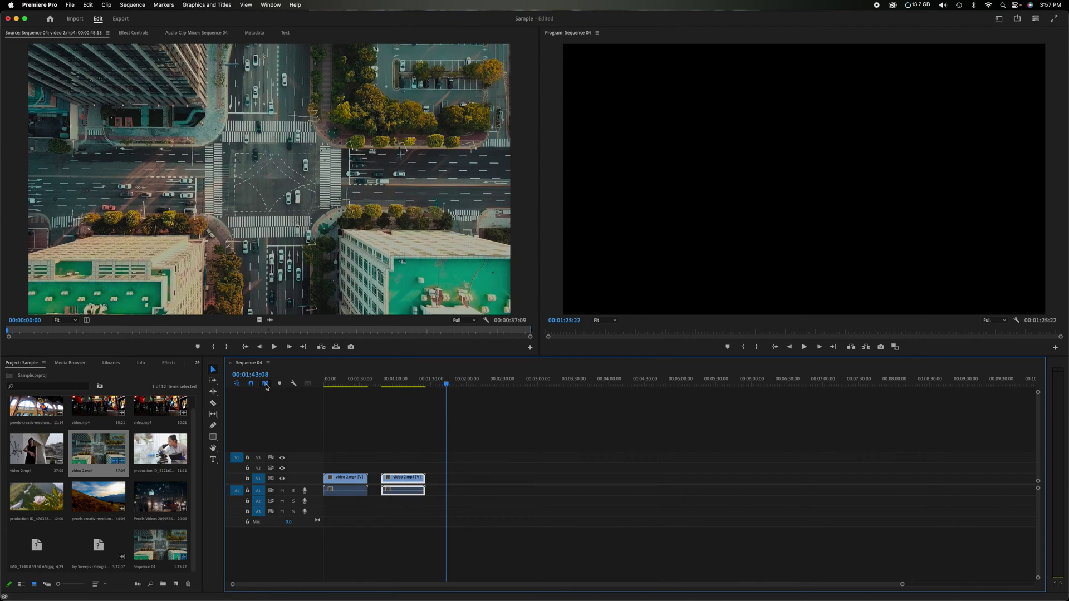
drag(415, 477, 520, 486)
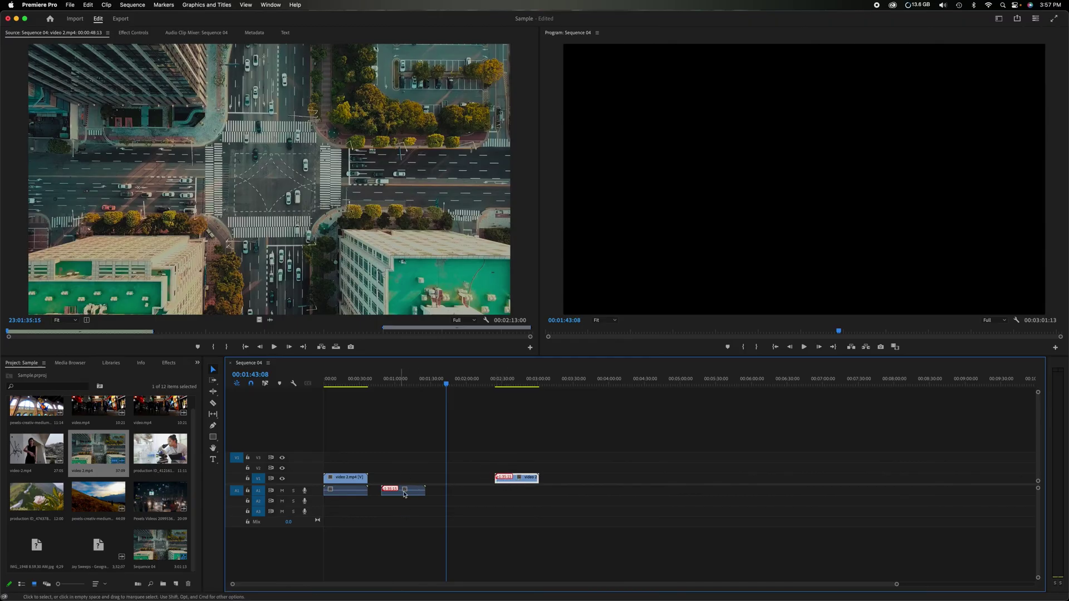
drag(527, 479, 424, 479)
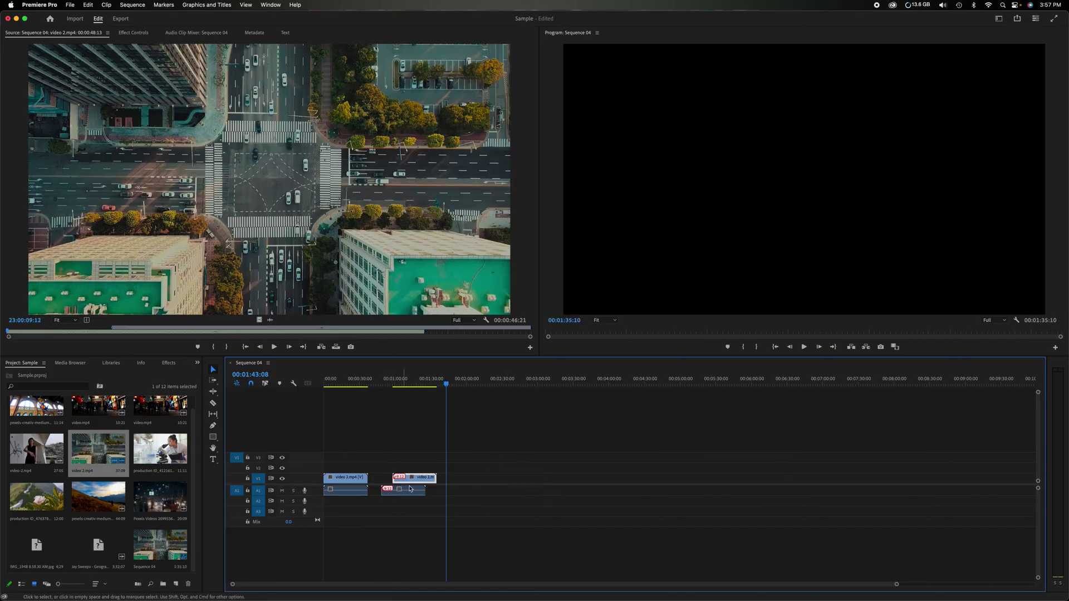
drag(422, 478, 417, 479)
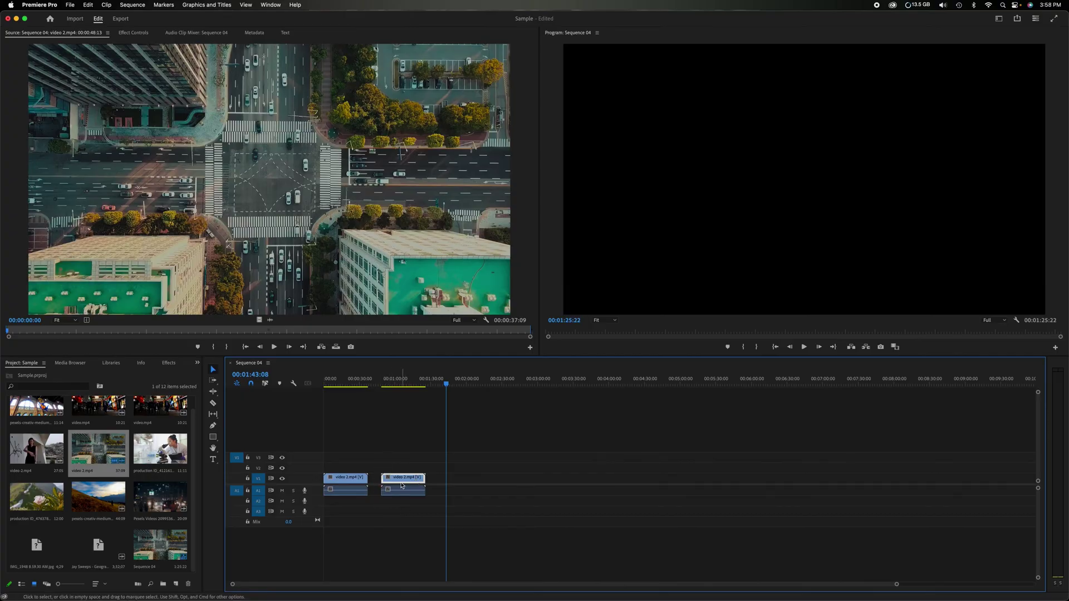
drag(399, 477, 421, 480)
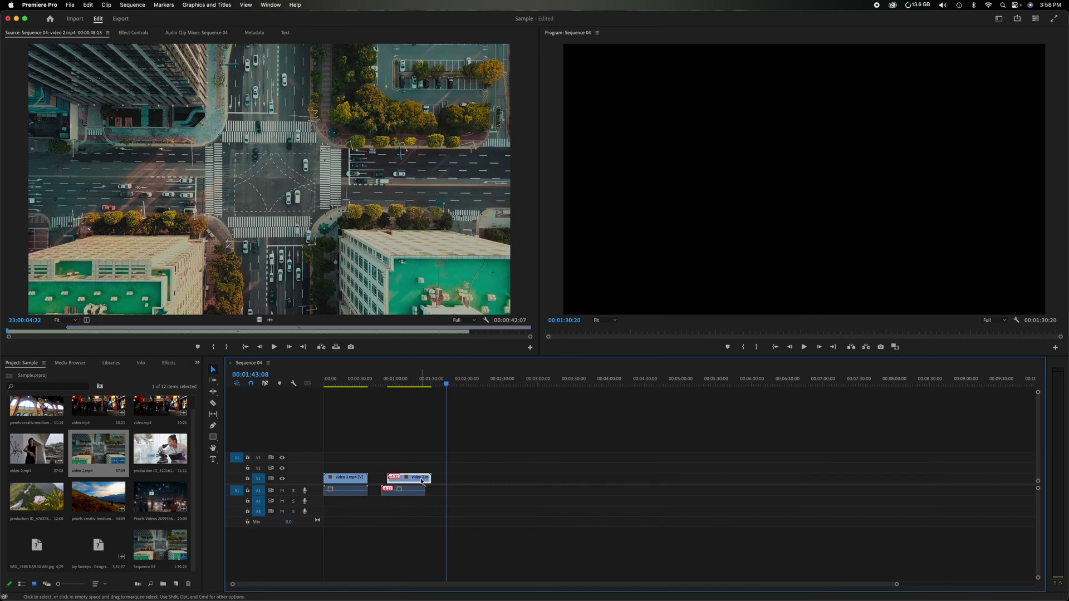
drag(422, 480, 414, 480)
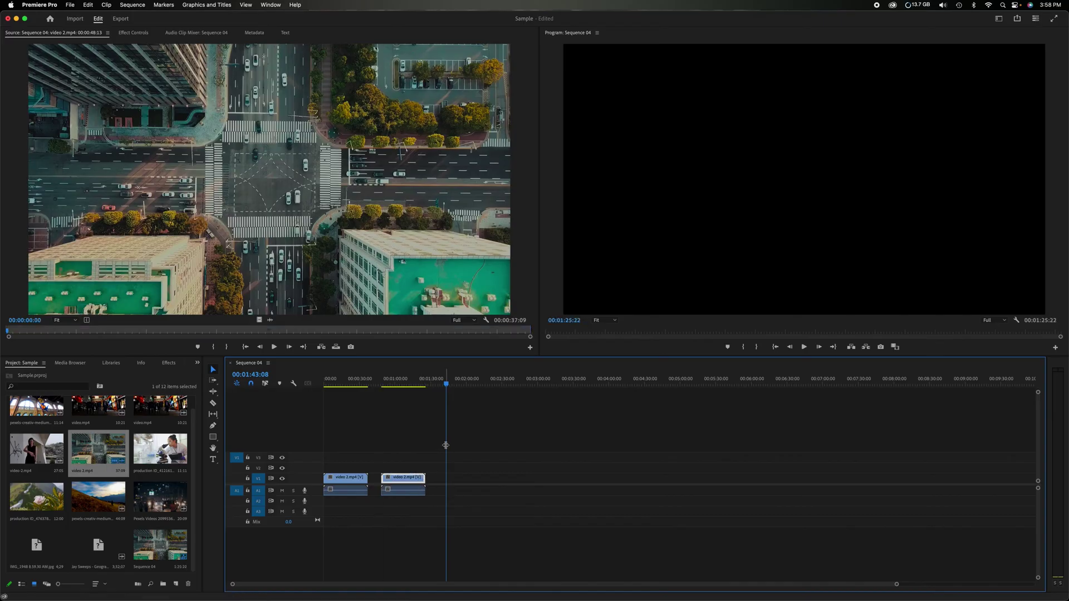
Re-enable Linked Selection and move the second clip pair flush against the first.
drag(434, 438, 394, 510)
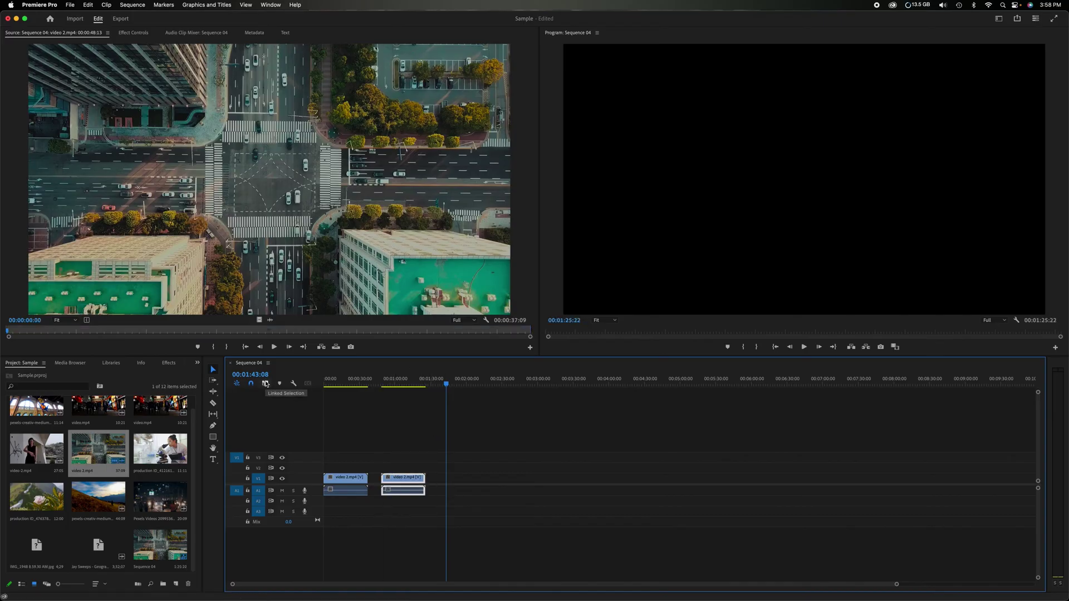
click(265, 383)
click(435, 439)
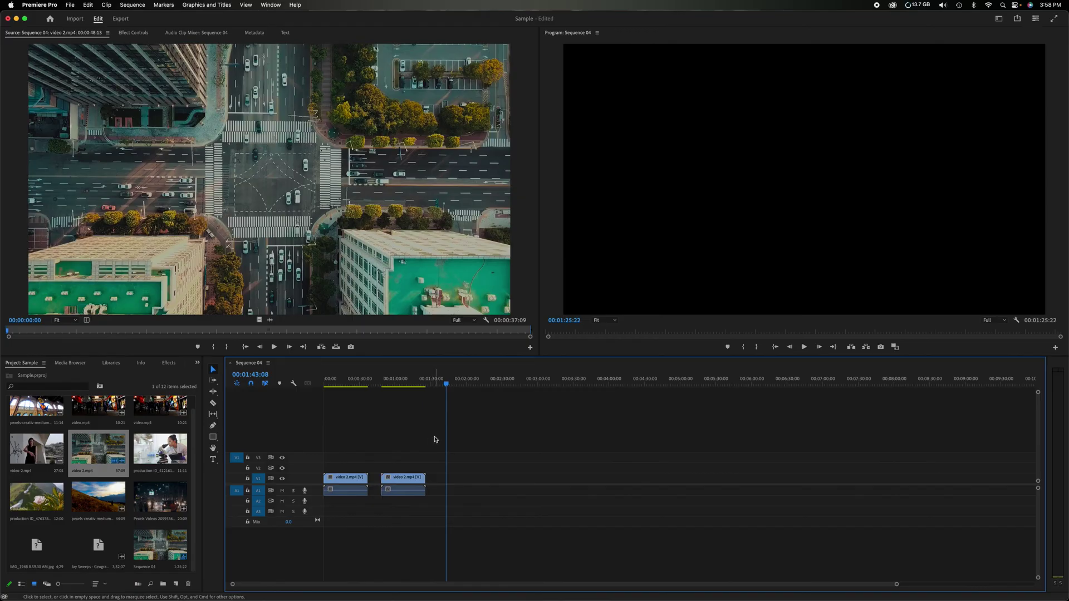
mouse_move(410, 477)
mouse_down()
mouse_move(501, 478)
mouse_move(396, 478)
mouse_up()
click(377, 379)
click(456, 379)
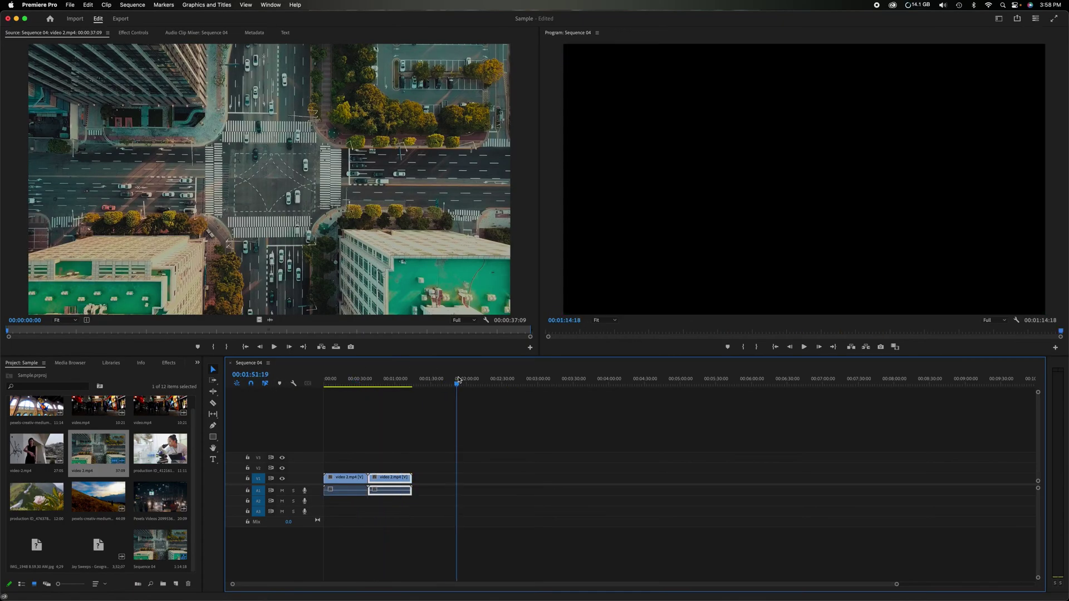
Add markers at 00:01:52:03, 00:02:41:16 and 00:04:15:04.
click(280, 384)
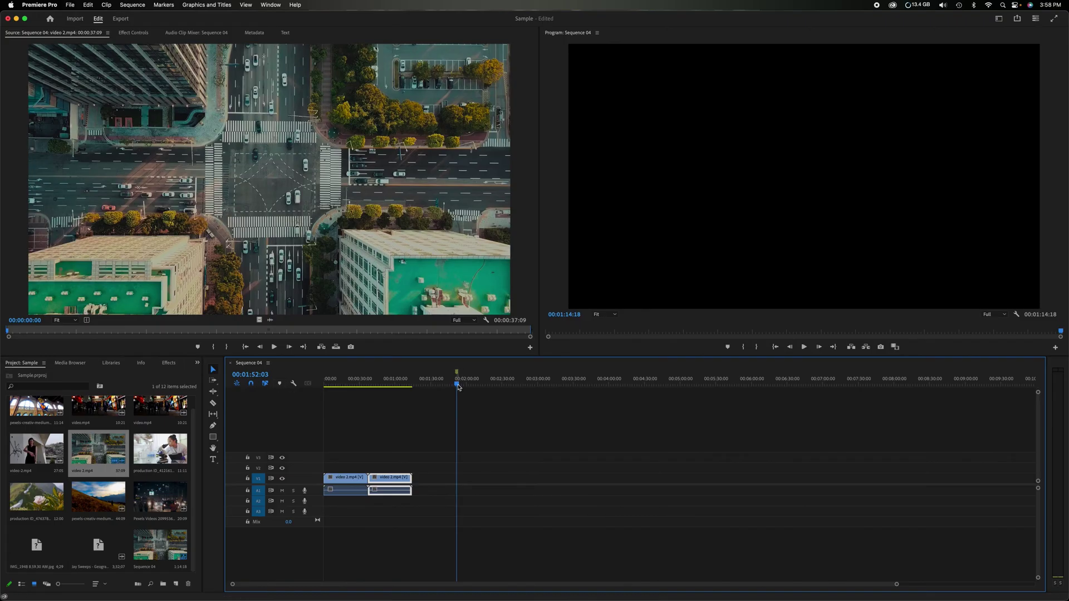
drag(459, 385, 516, 386)
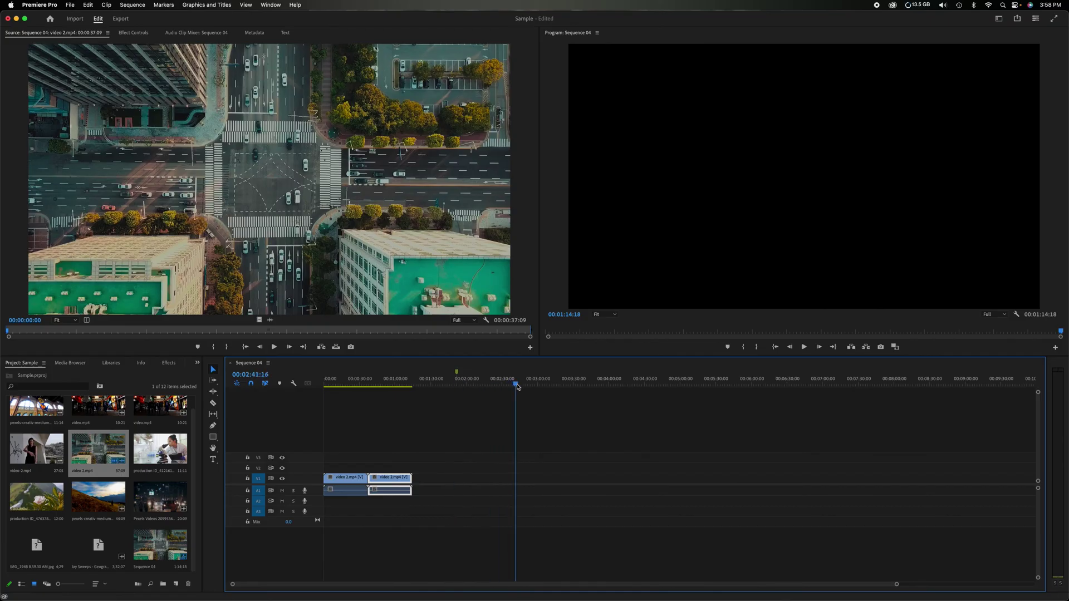
click(280, 385)
drag(549, 384, 627, 385)
click(280, 384)
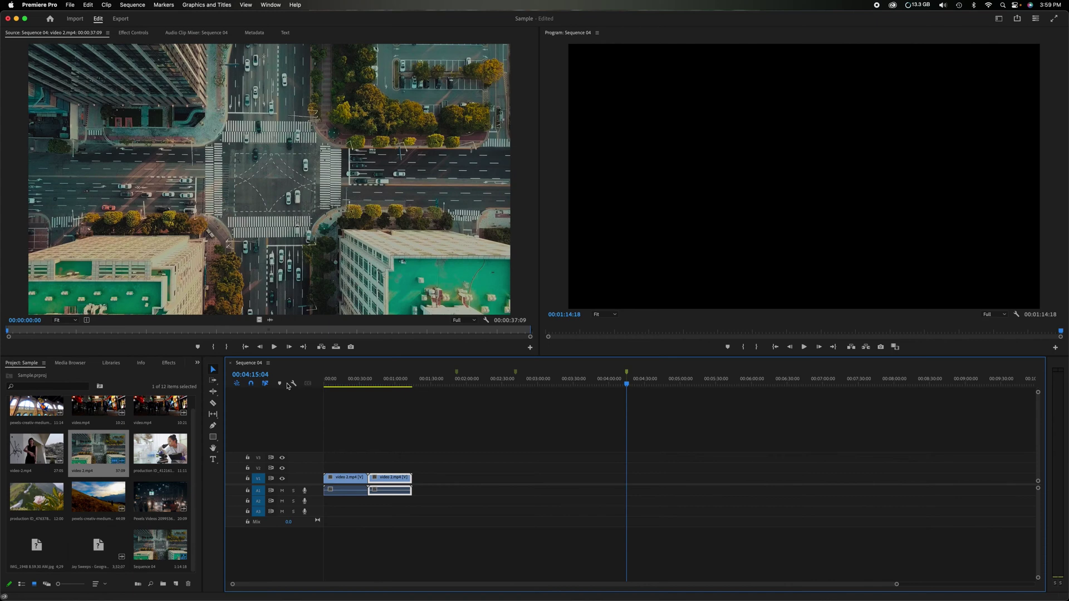
Jump between the first two markers and bring up Timeline Display Settings.
click(456, 380)
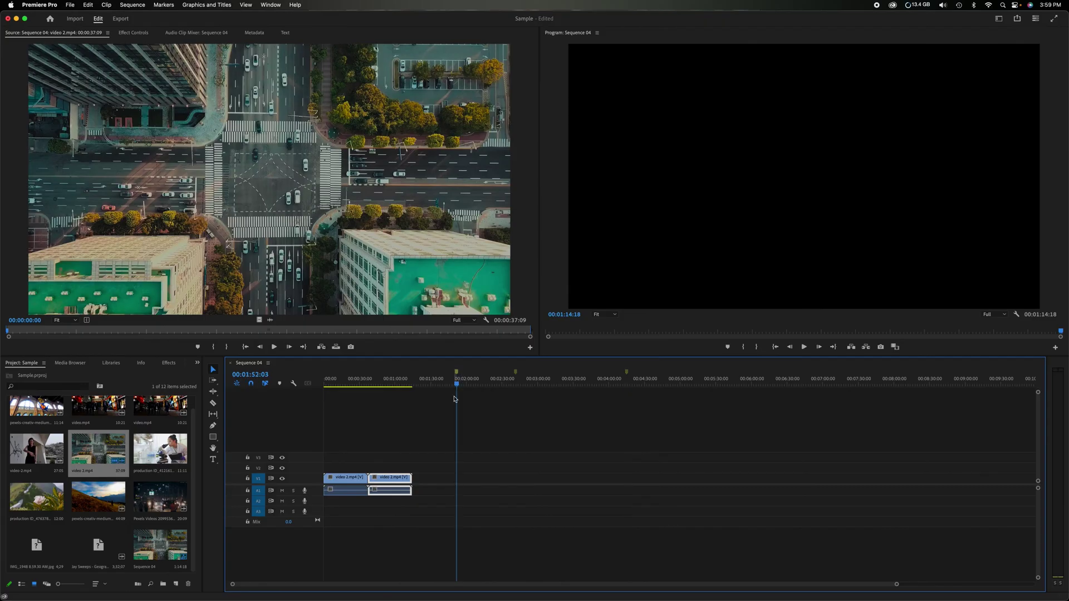
click(515, 382)
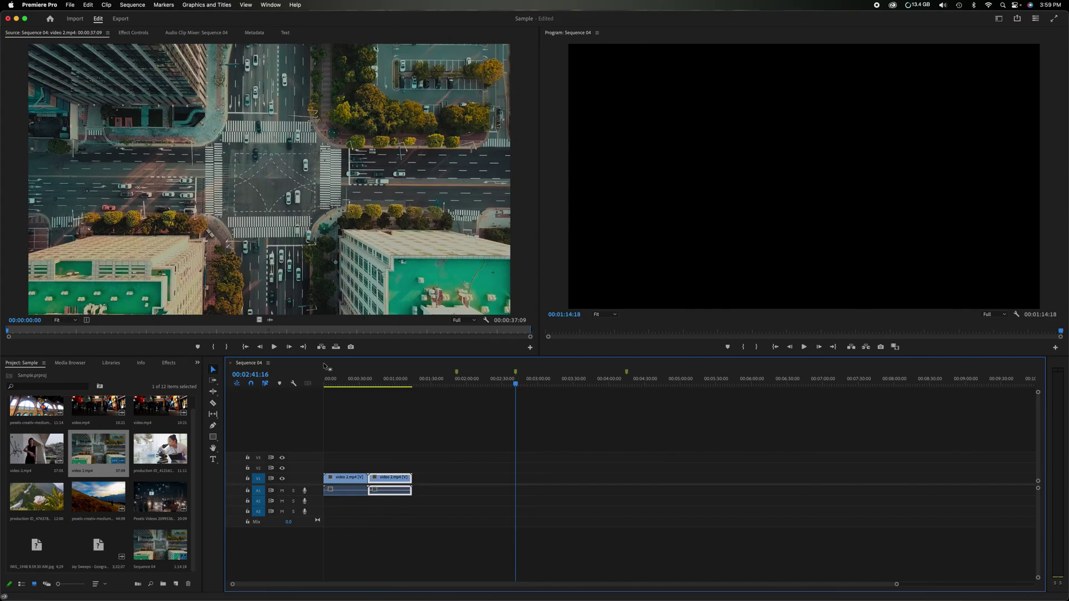
click(294, 384)
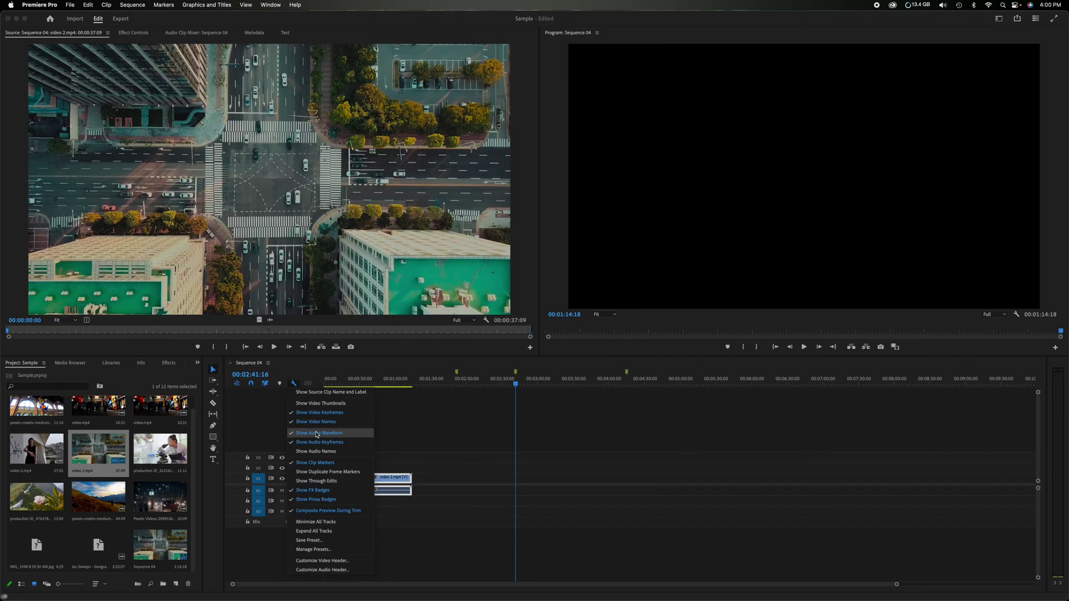
Dismiss the Timeline Display Settings menu, leaving clip names shown on V1.
click(354, 422)
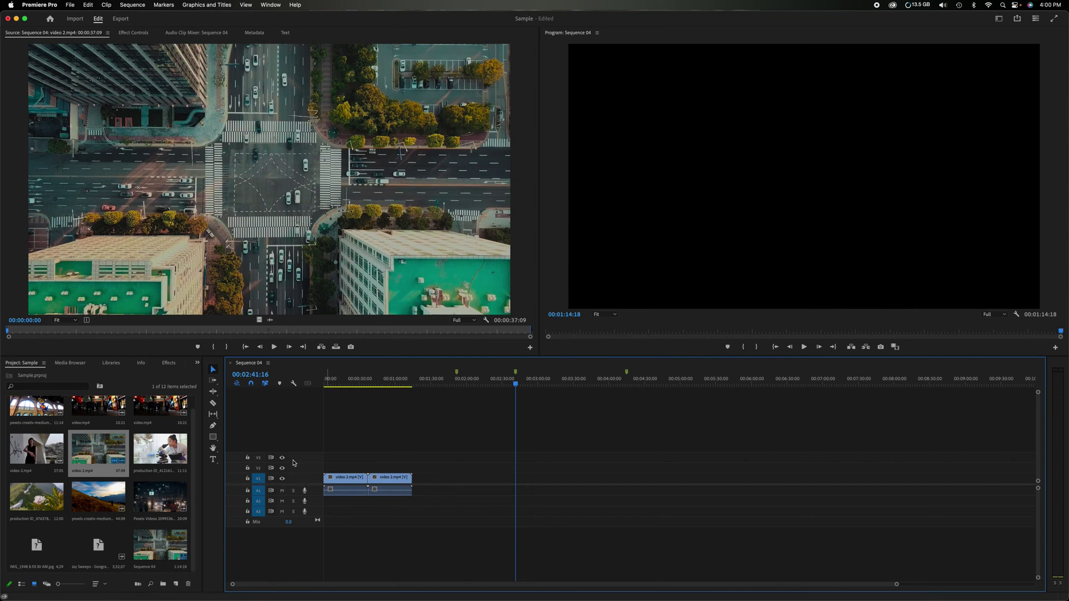
Target V2 and V3 instead of V1, and try muting audio tracks A1–A3.
shift+click(258, 479)
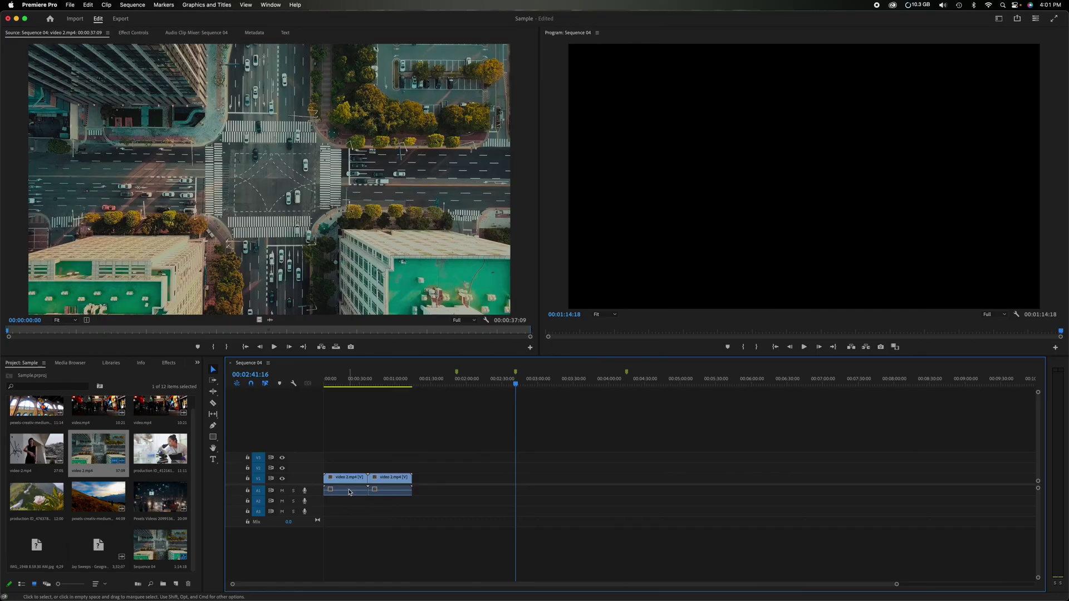
click(282, 491)
click(282, 501)
click(282, 512)
click(283, 491)
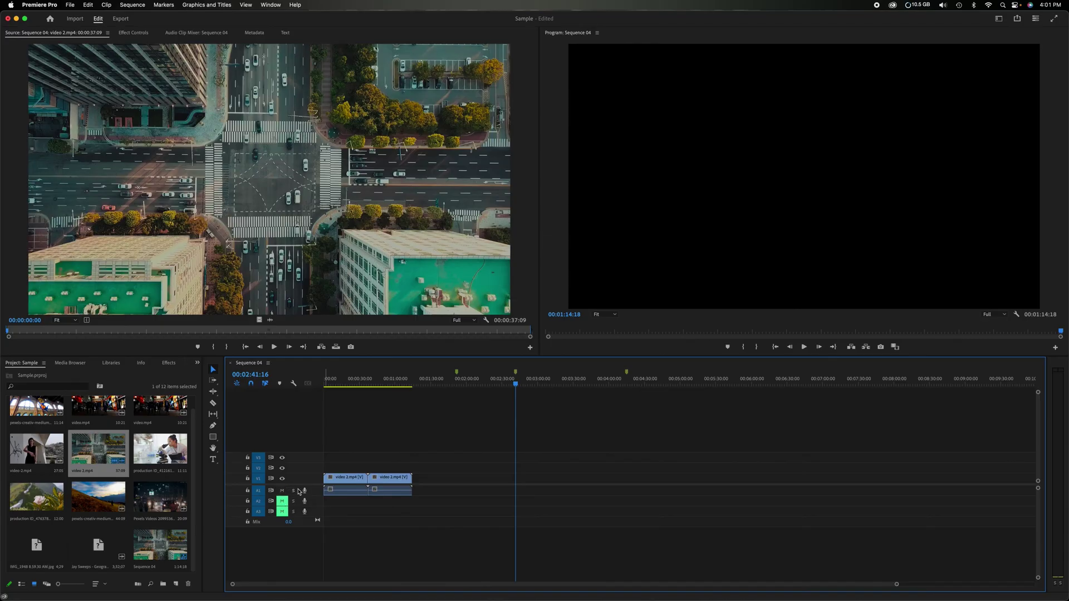
click(283, 491)
Solo A2, clear the mutes, then mute and lock A1; park the playhead at 00:00:22:20.
click(293, 501)
click(282, 491)
click(282, 501)
click(283, 512)
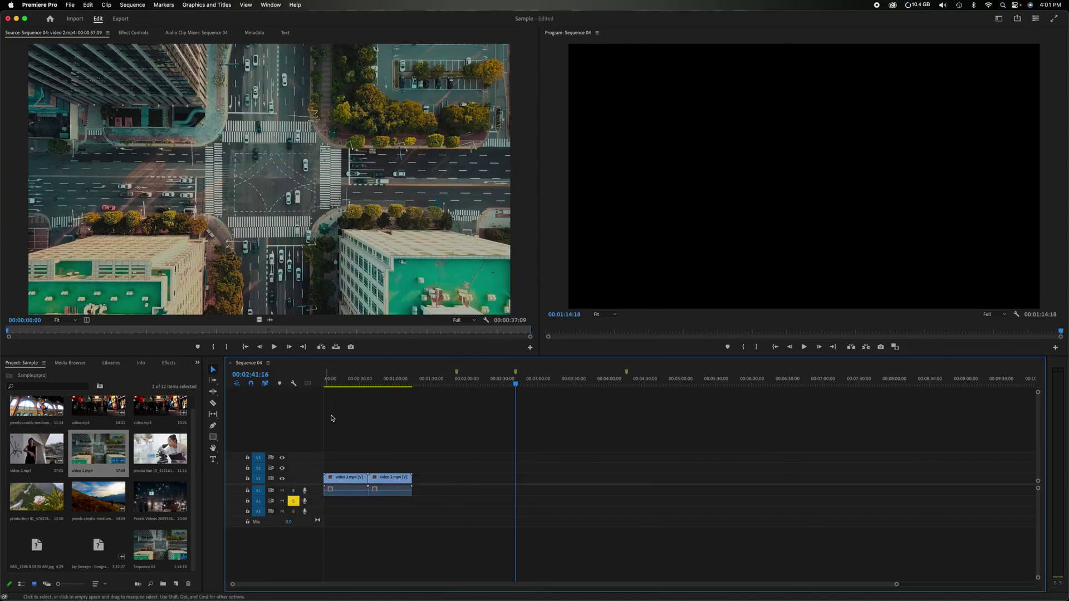
click(360, 379)
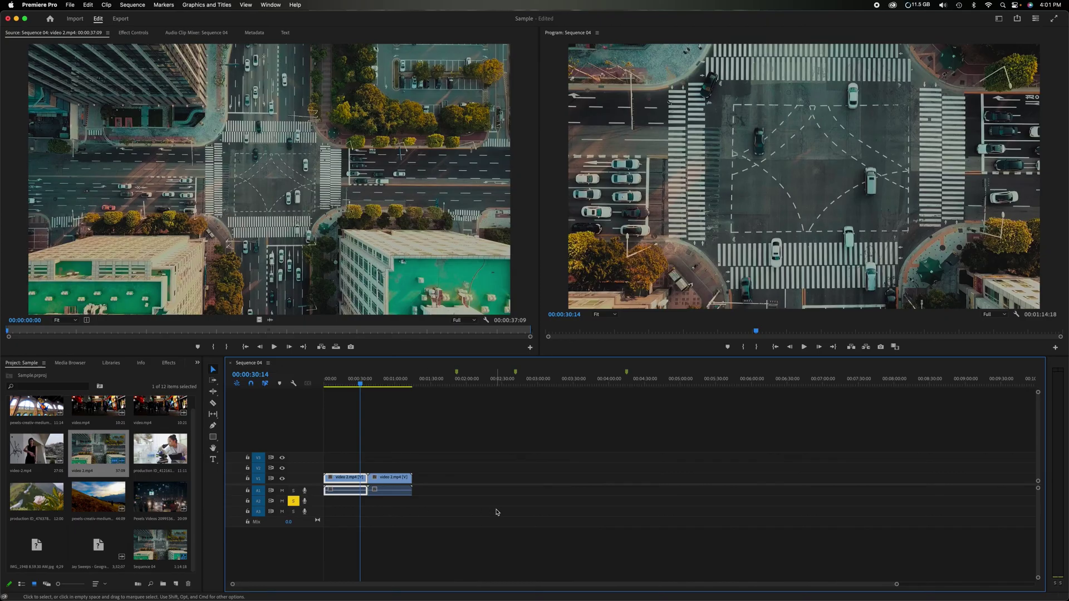
click(283, 491)
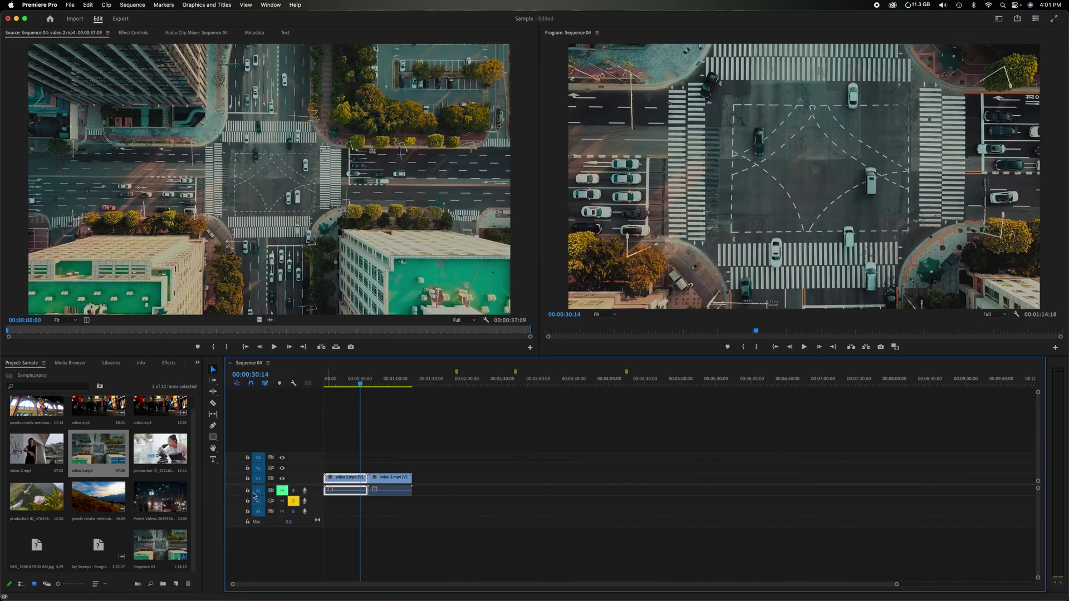
click(248, 491)
click(361, 382)
drag(360, 383, 351, 384)
Split the first V1 clip at 00:00:22:20 with Cmd+K and delete the part after the cut.
key(super+k)
click(361, 481)
key(Delete)
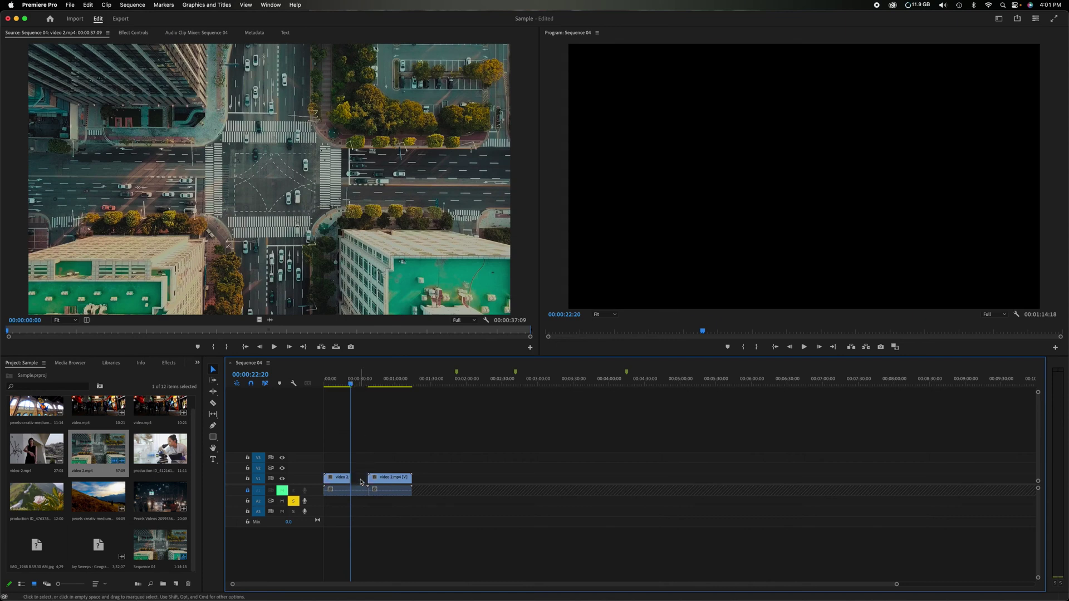
Lock A2 and A3, return the playhead to 00:00:20:18, then unlock the audio tracks.
click(247, 500)
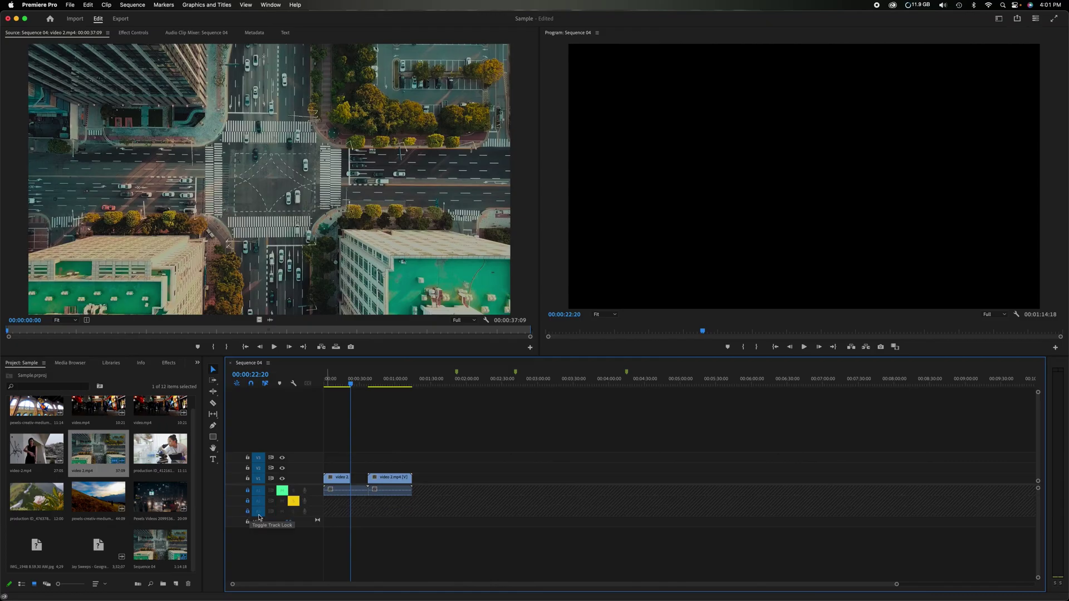
click(247, 511)
drag(354, 383, 387, 388)
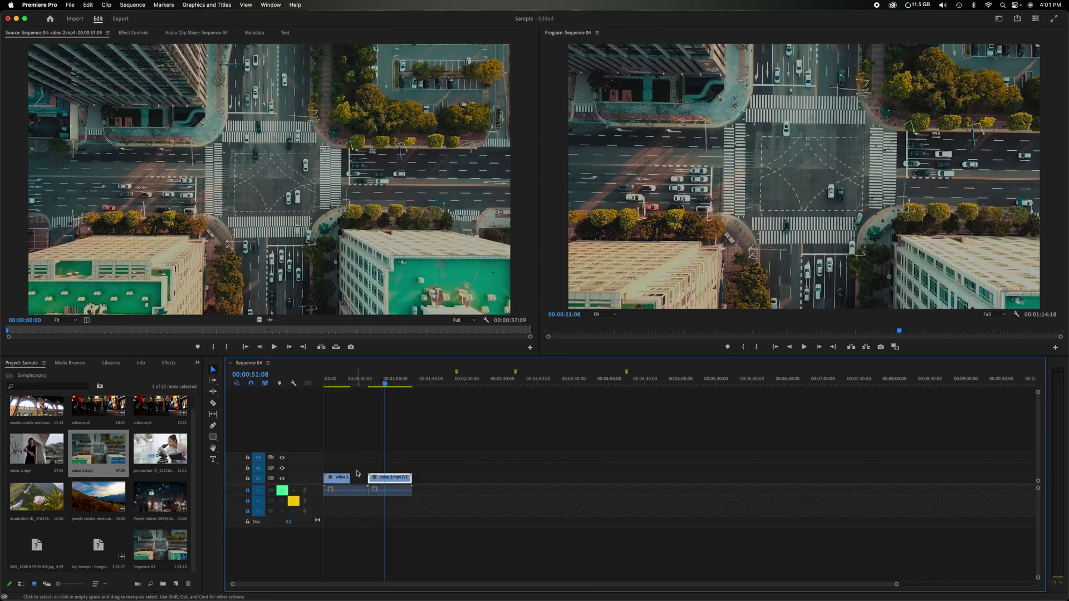
click(349, 384)
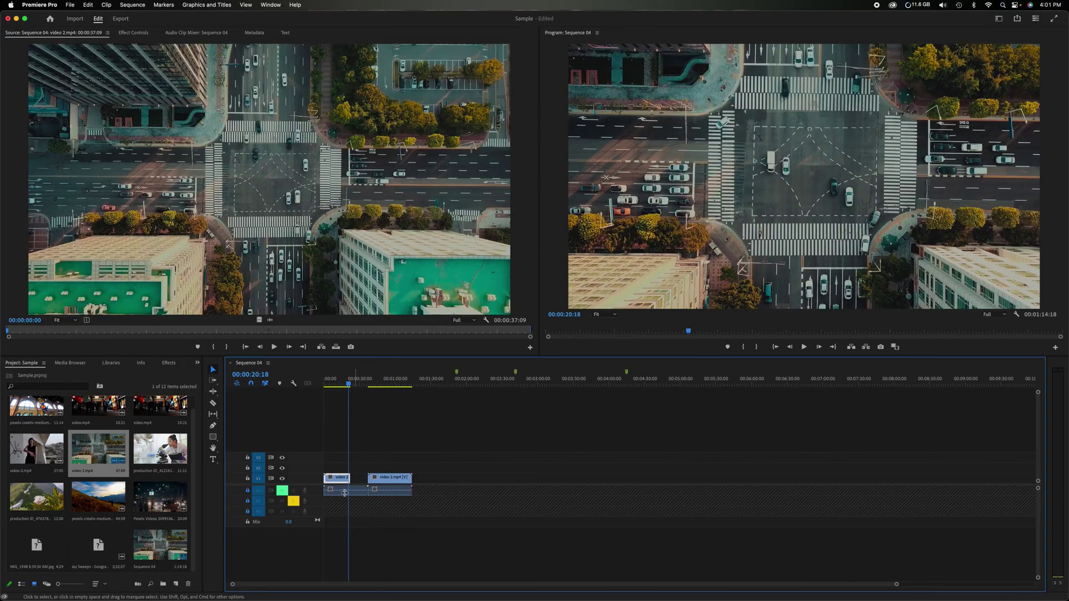
shift+click(247, 511)
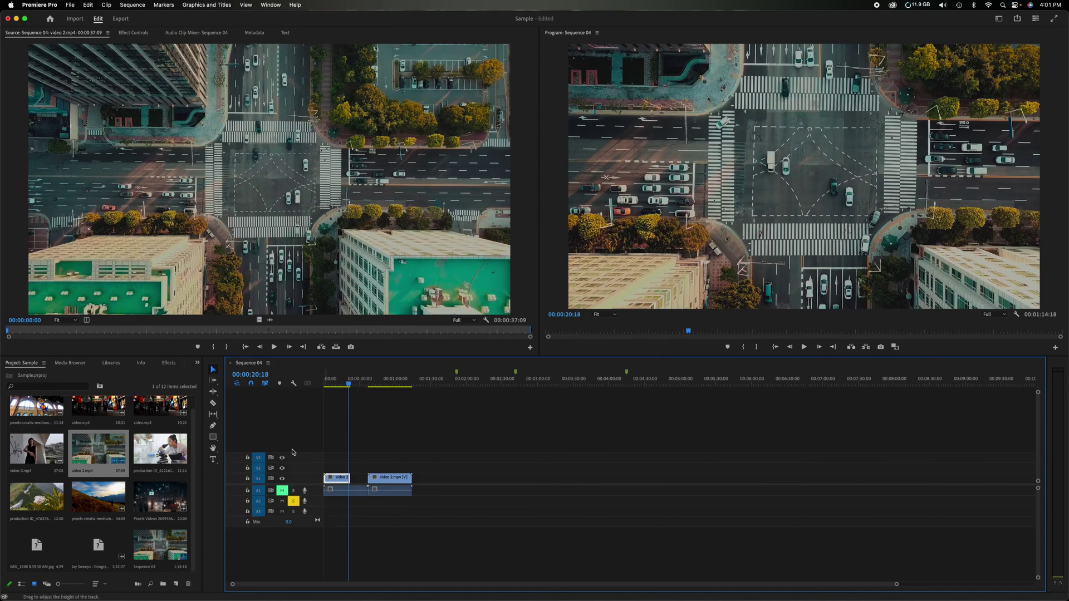
Add a V4 track from the header menu, delete it, then drag V3's border taller.
right_click(303, 462)
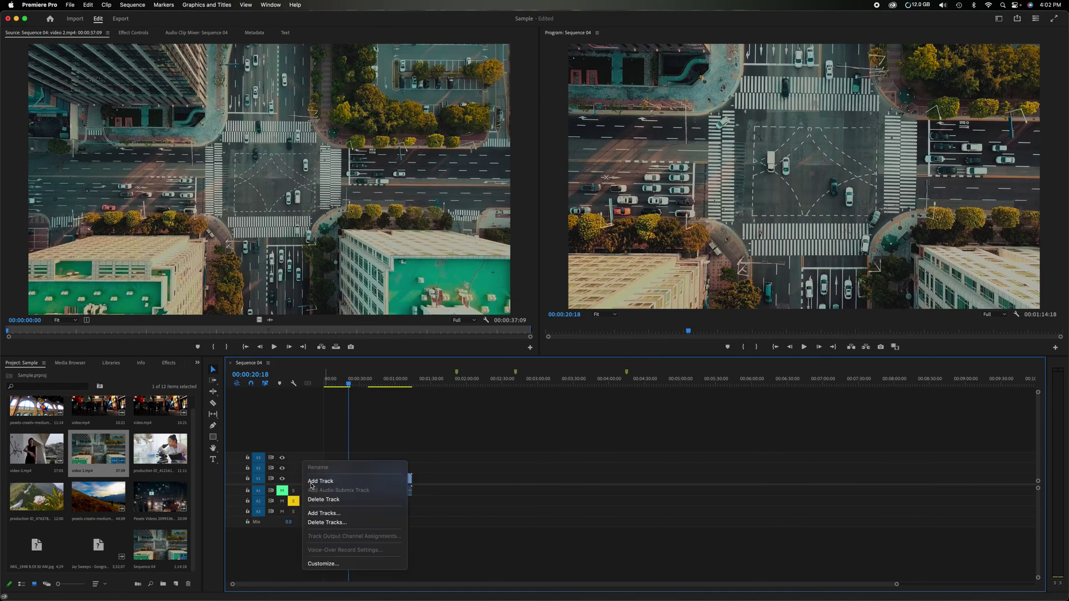
click(312, 482)
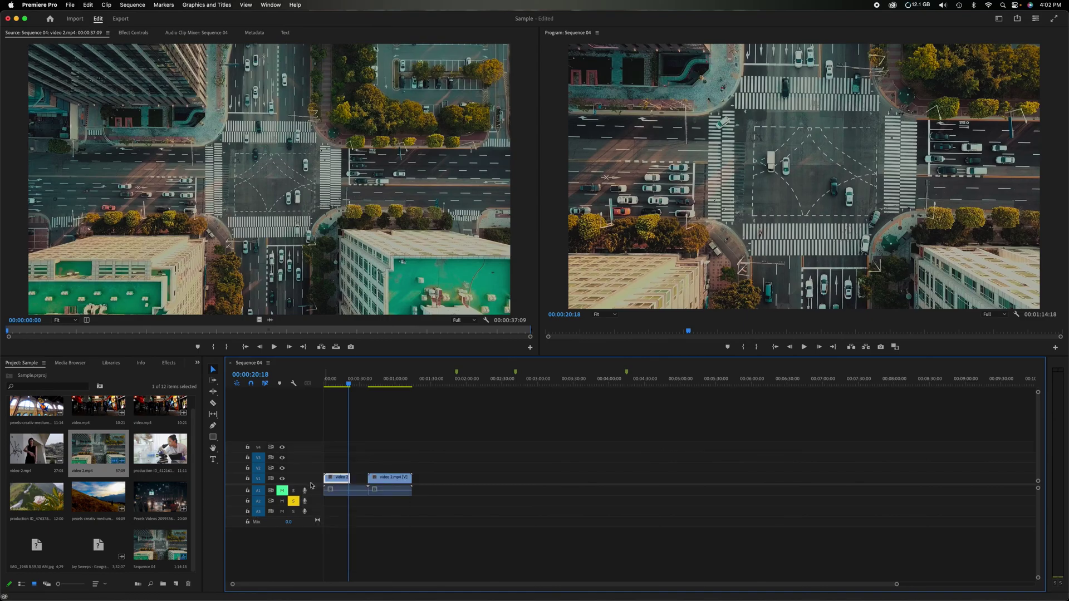
right_click(300, 448)
click(317, 492)
mouse_move(316, 453)
mouse_down()
mouse_move(315, 430)
mouse_move(316, 488)
mouse_move(321, 440)
mouse_up()
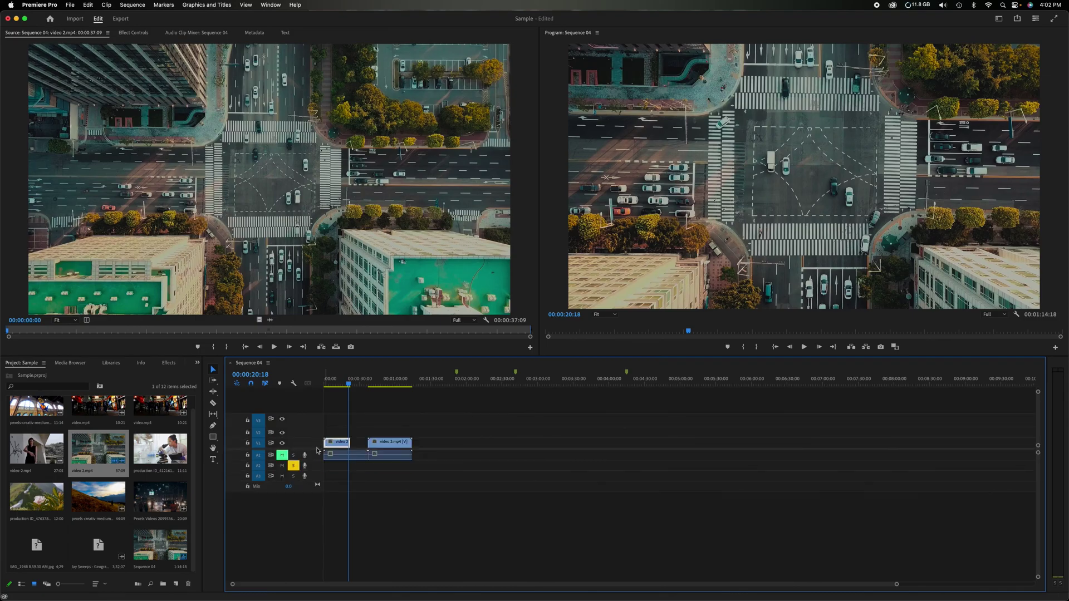
drag(310, 450, 309, 498)
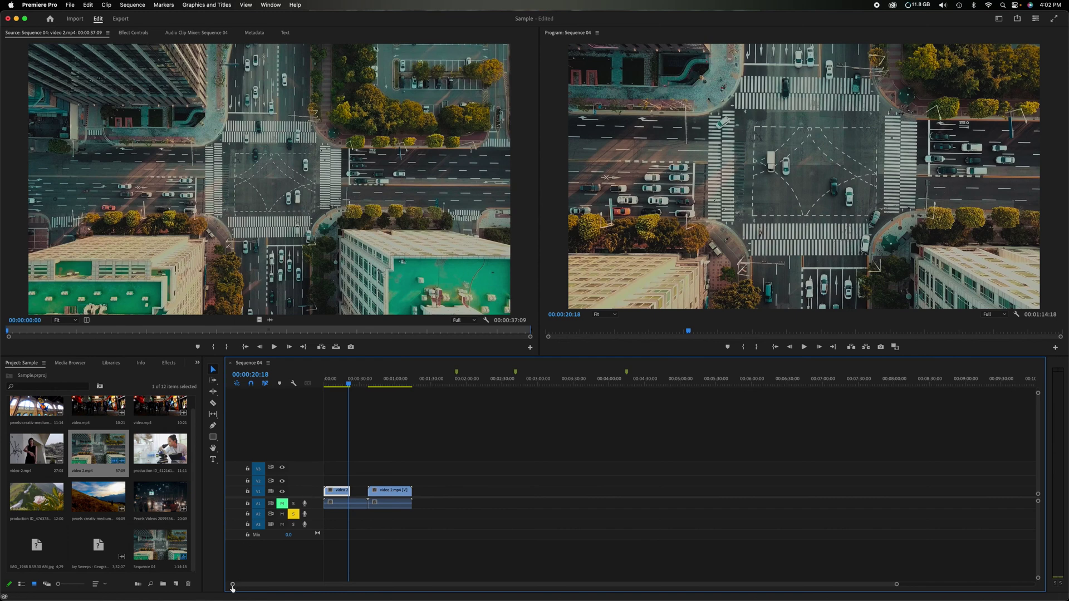
mouse_move(232, 585)
mouse_down()
mouse_move(418, 585)
mouse_move(232, 585)
mouse_up()
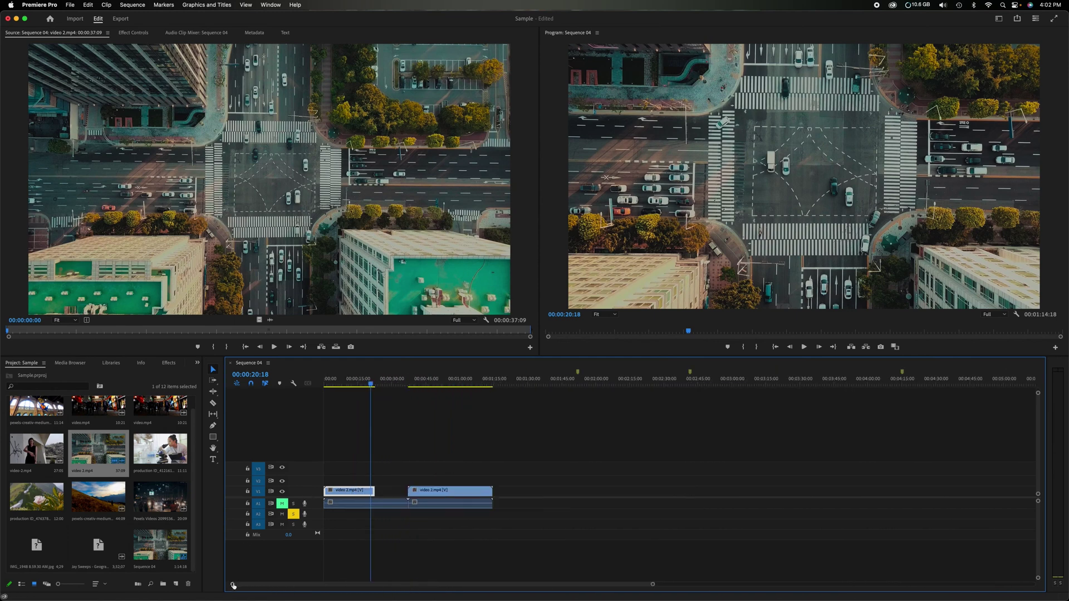
key(=)
key(=)
key(=)
key(minus)
key(minus)
key(minus)
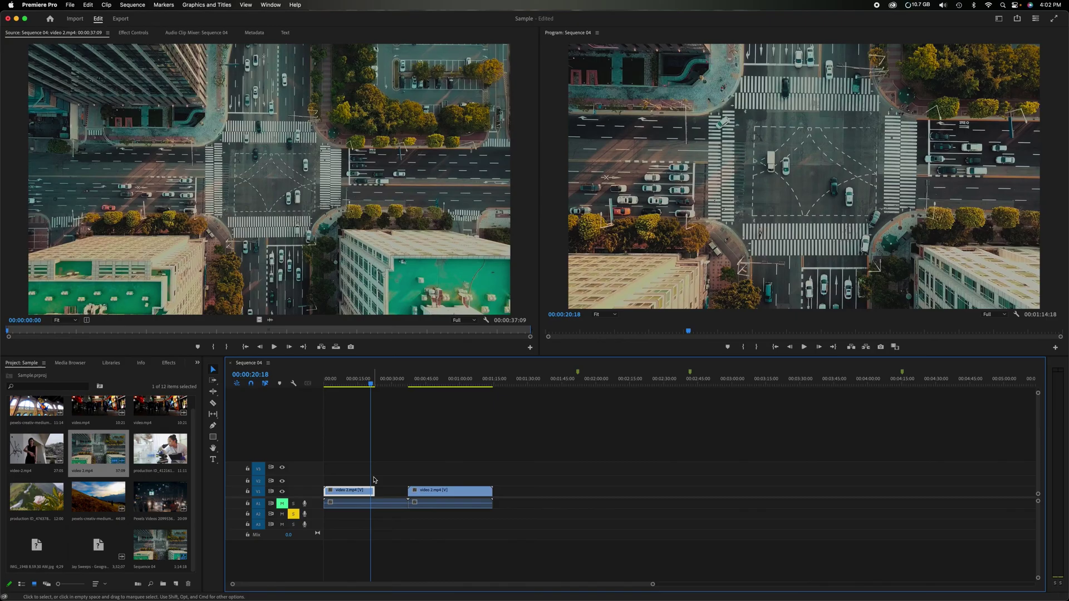
key(=)
key(=)
key(=)
key(=)
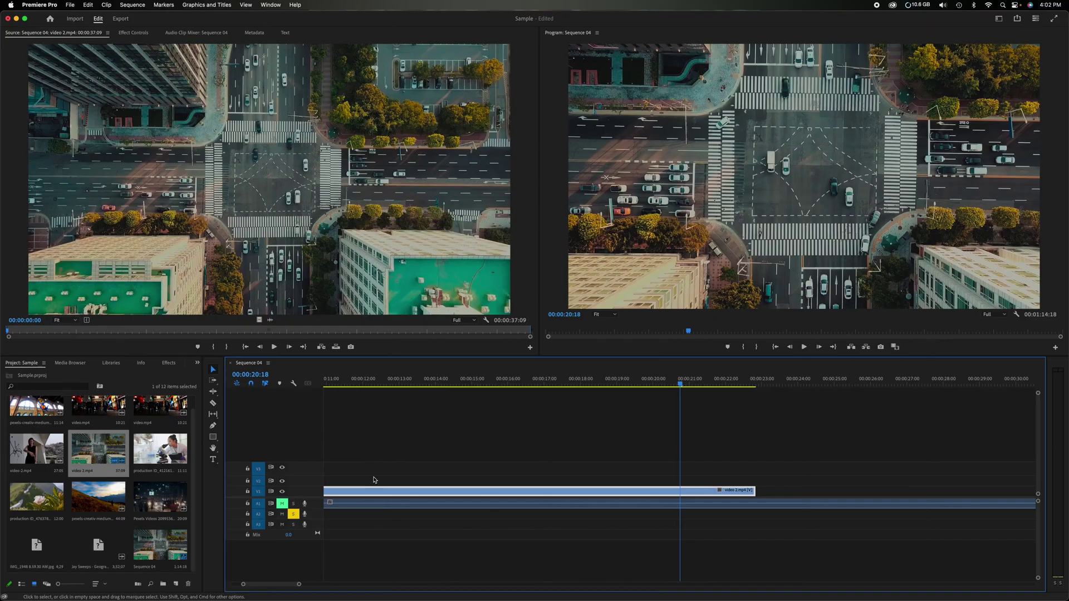
key(backslash)
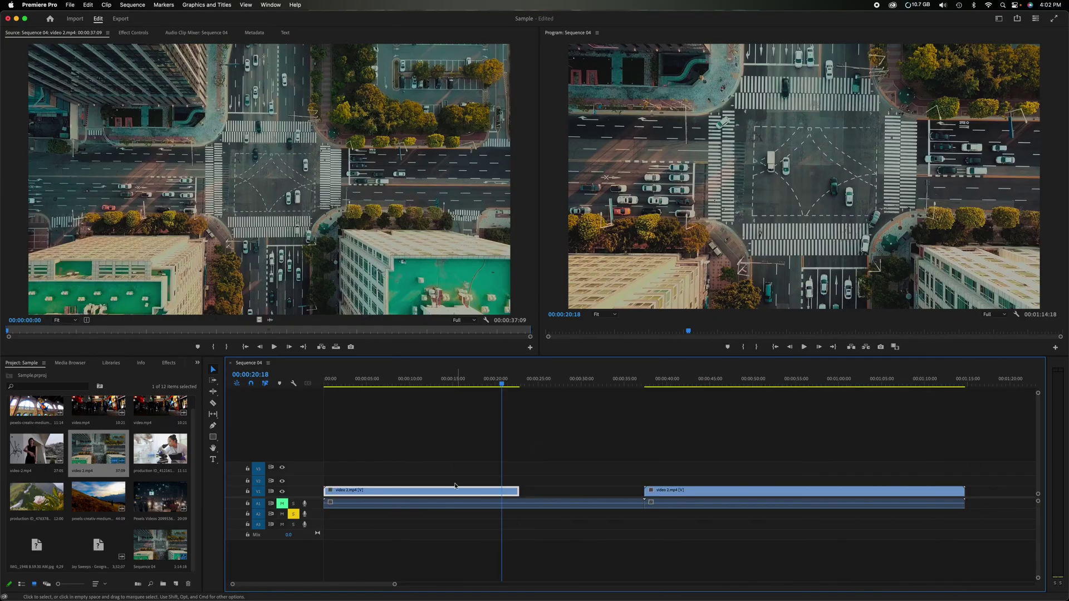
scroll(458, 489, up, 4)
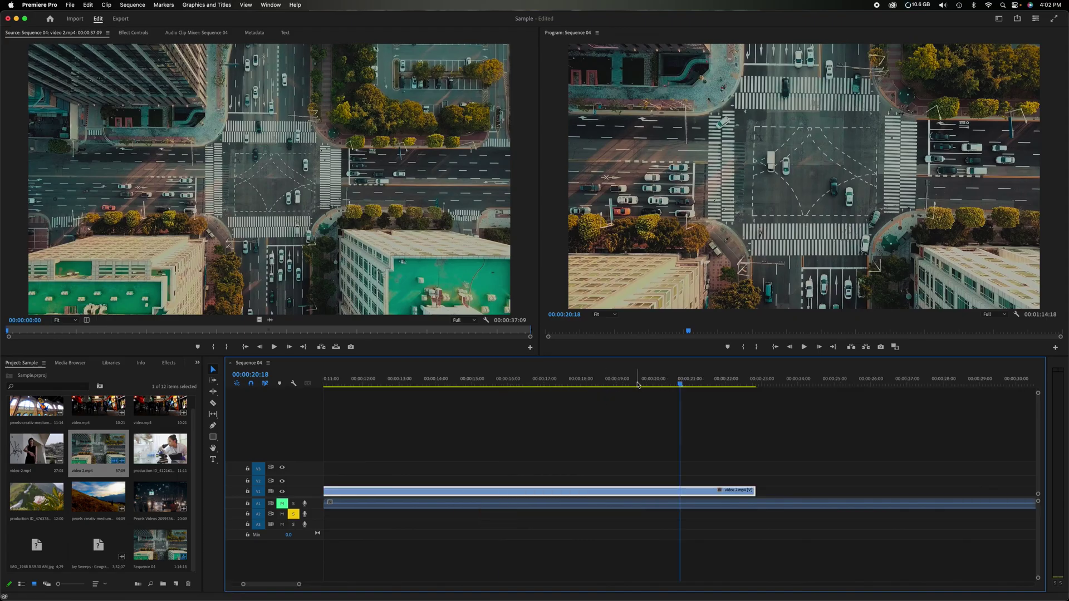
key(backslash)
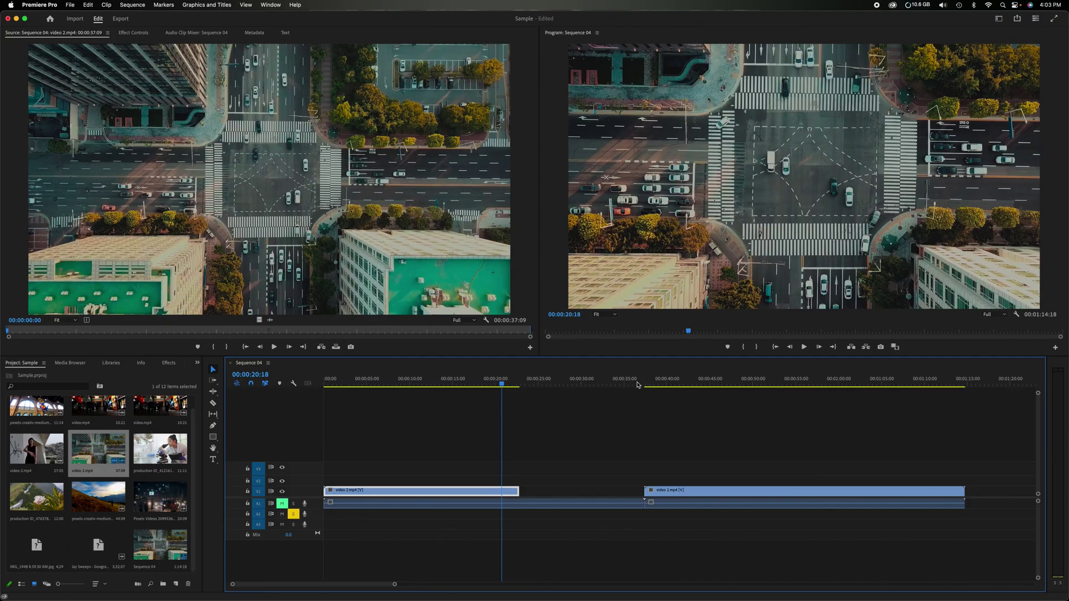
key(minus)
key(minus)
key(minus)
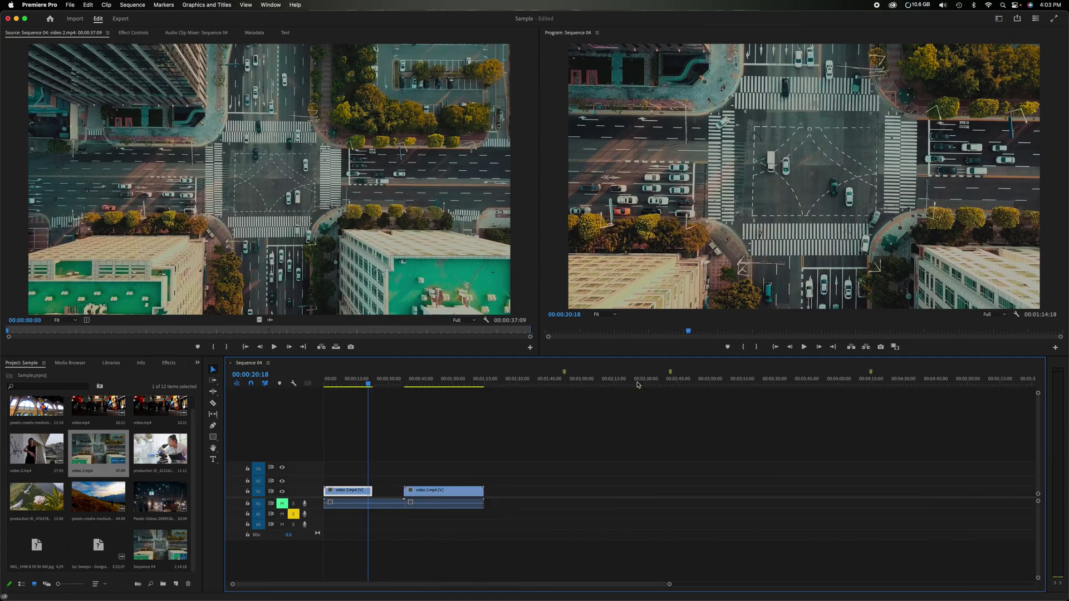
Turn off track targeting for V3, V2, A2 and A3, leaving V1 and A1 targeted.
click(210, 479)
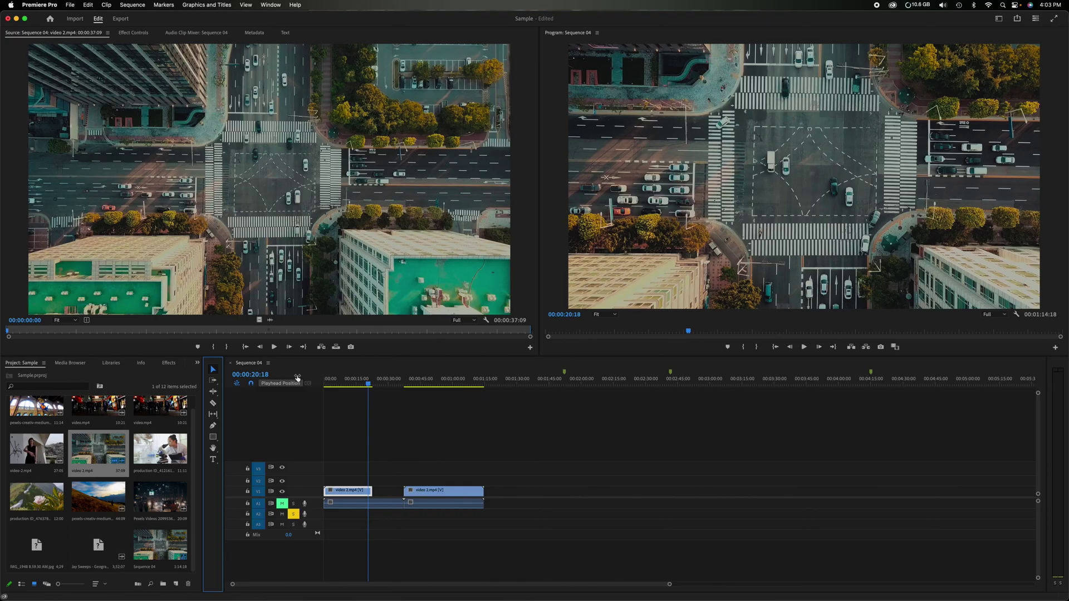
click(262, 463)
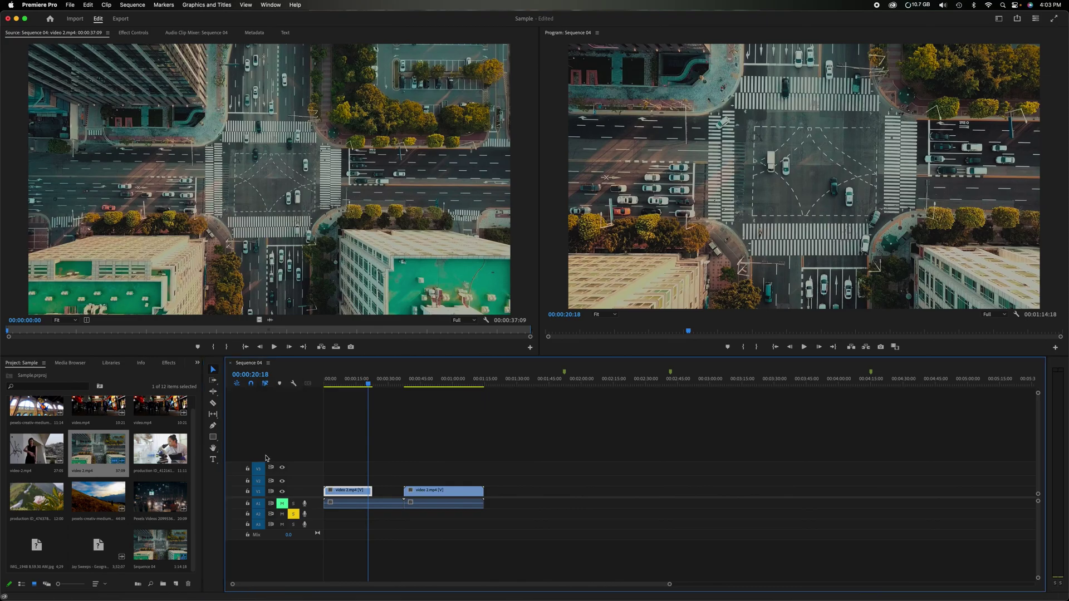
click(258, 468)
click(258, 481)
click(258, 514)
click(258, 525)
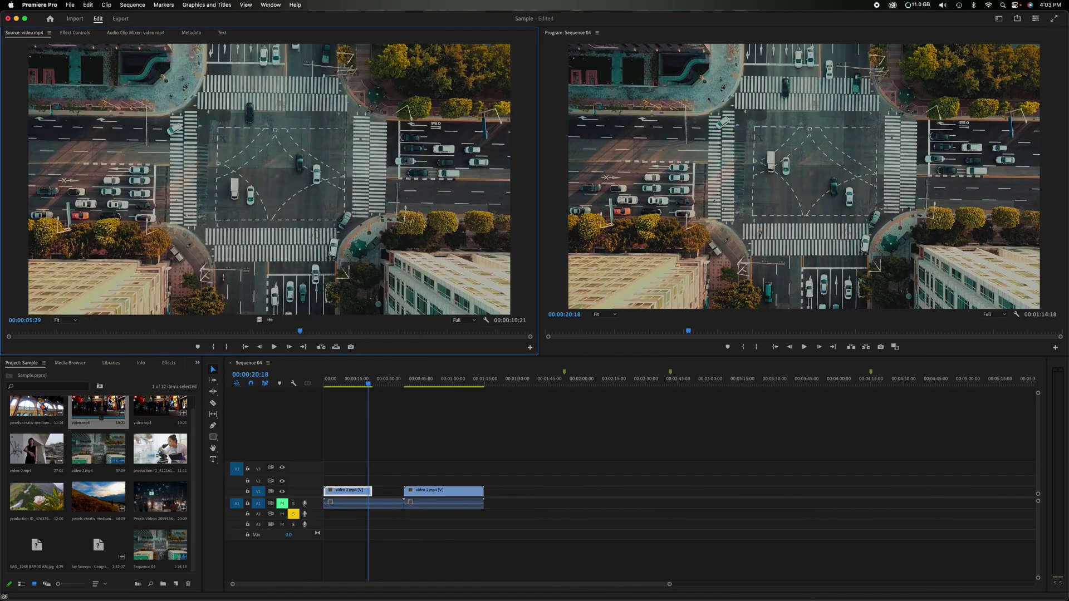
Load video.mp4 as the source clip and insert it at the sequence end.
double_click(99, 409)
click(235, 487)
key(Down)
key(Down)
key(Down)
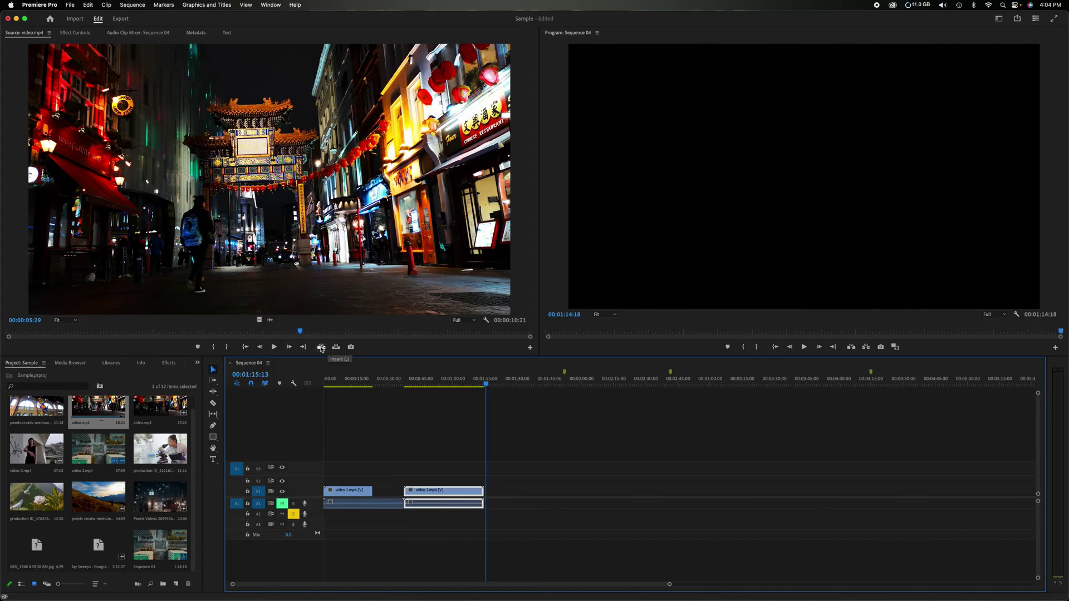
click(322, 348)
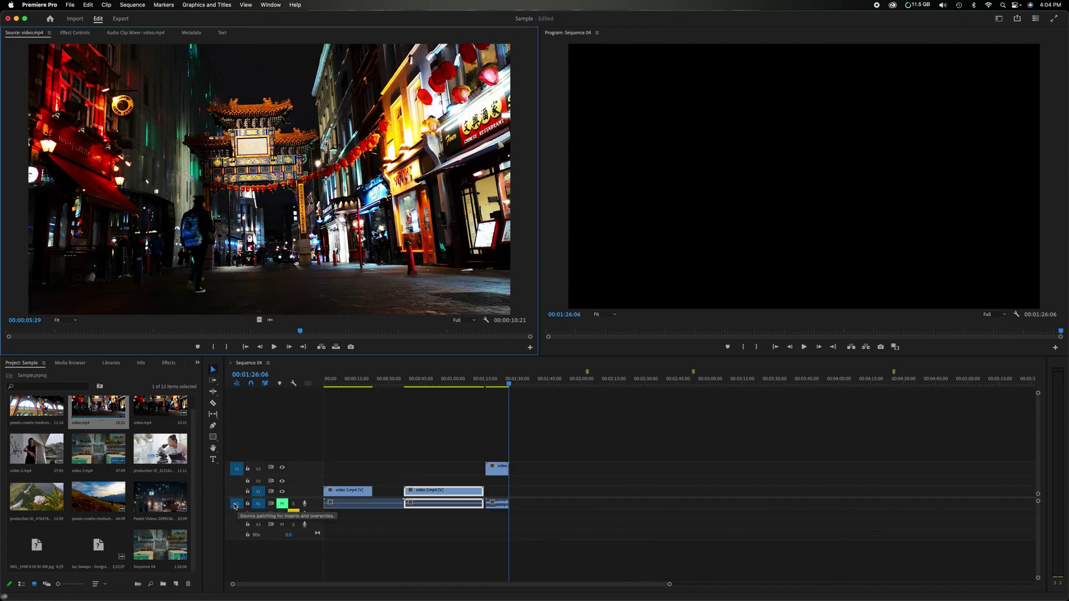
Undo the V3 insert, patch source video to V1 and audio to A3, and re-insert video.mp4.
key(super+z)
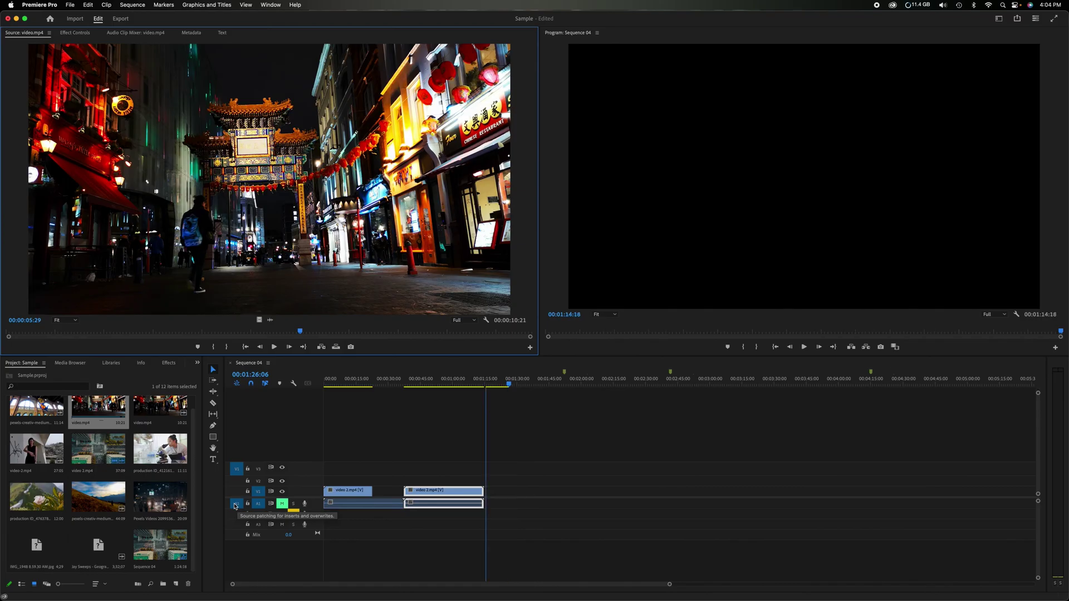
click(235, 505)
click(236, 527)
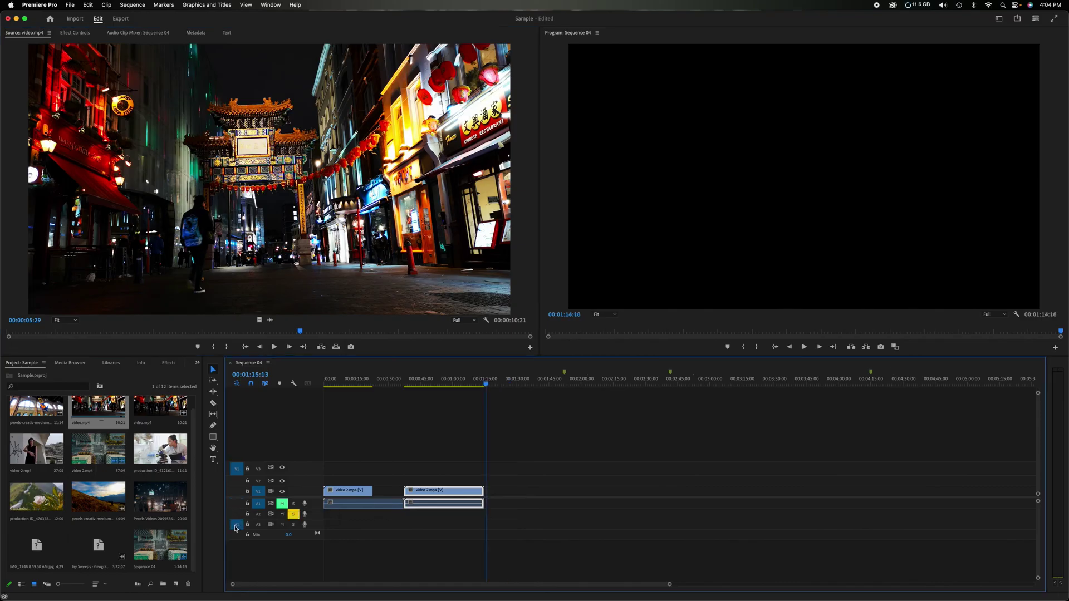
click(237, 470)
click(236, 492)
click(321, 347)
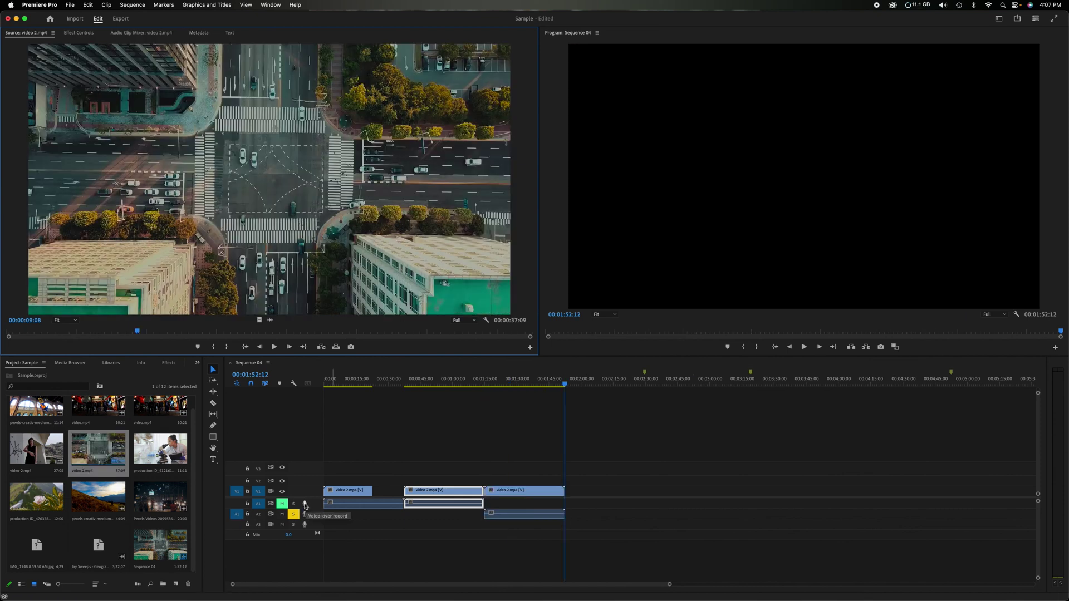
Scrub the playhead past the sequence end, then back into the earlier clips.
mouse_move(575, 384)
mouse_down()
mouse_move(597, 384)
mouse_move(577, 386)
mouse_up()
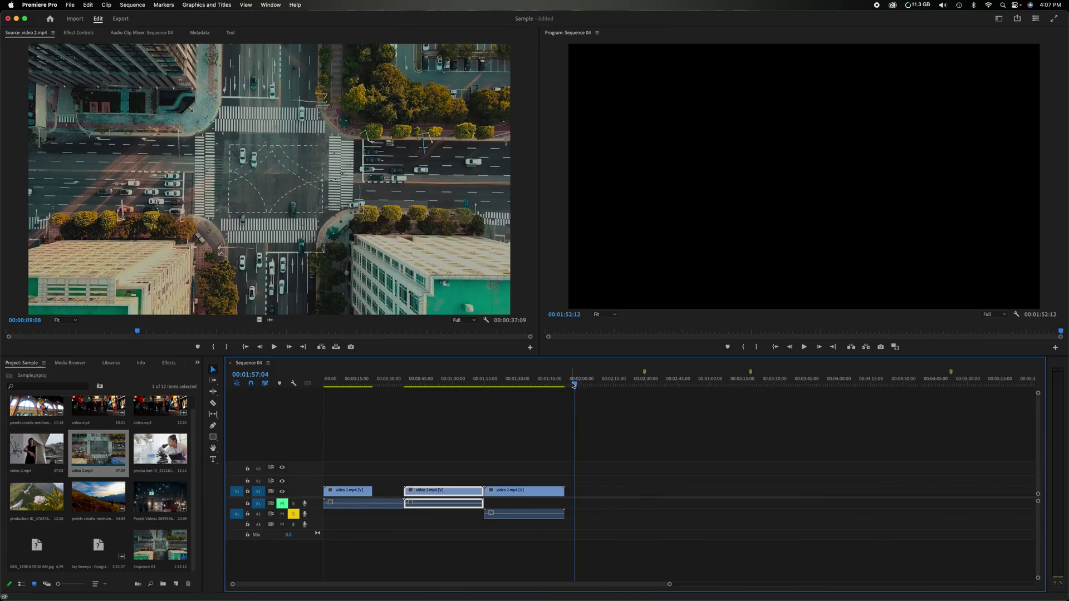
drag(575, 384, 411, 384)
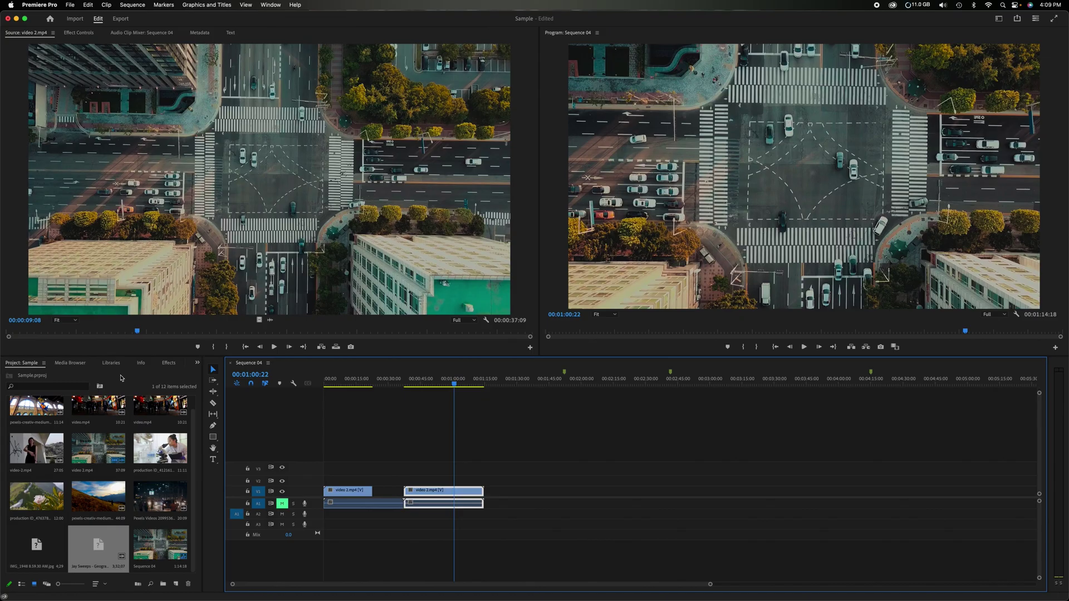
Rename Sequence 04 in the Project panel to 'main movie'.
click(159, 544)
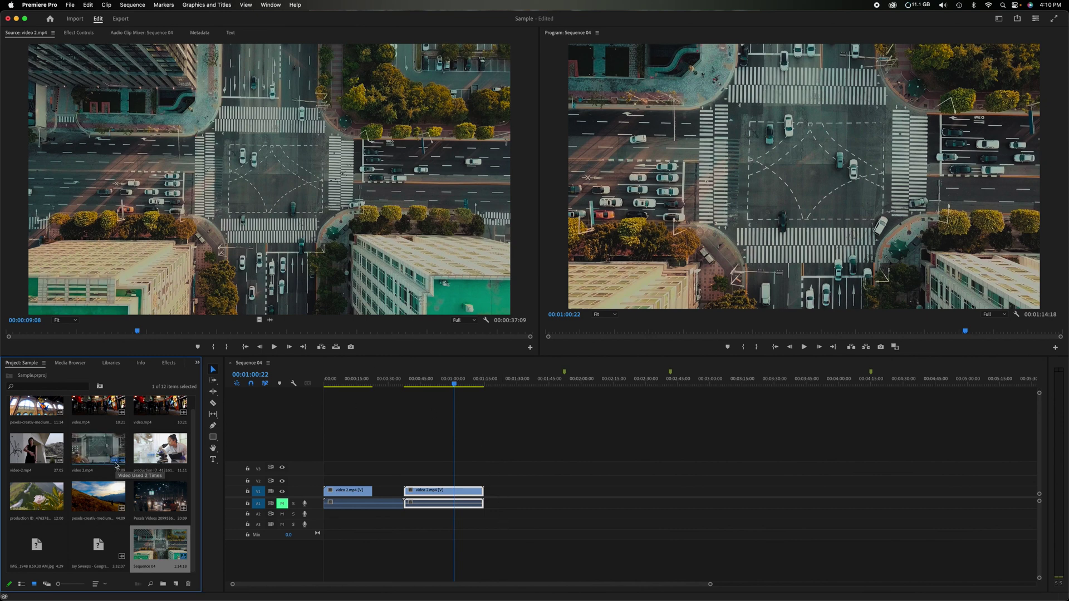
click(146, 566)
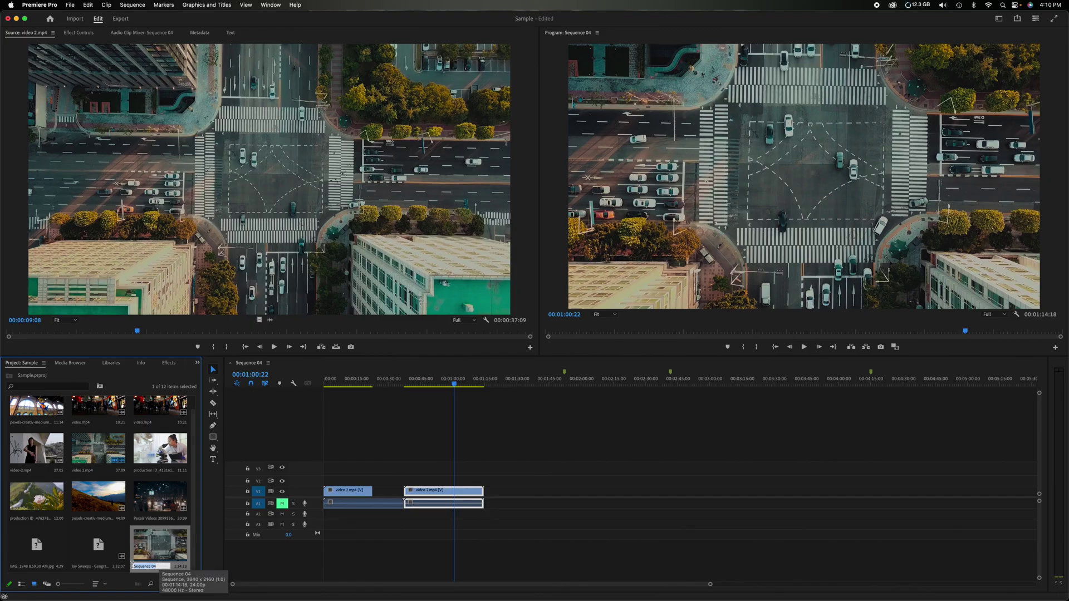
text(main movie)
click(265, 358)
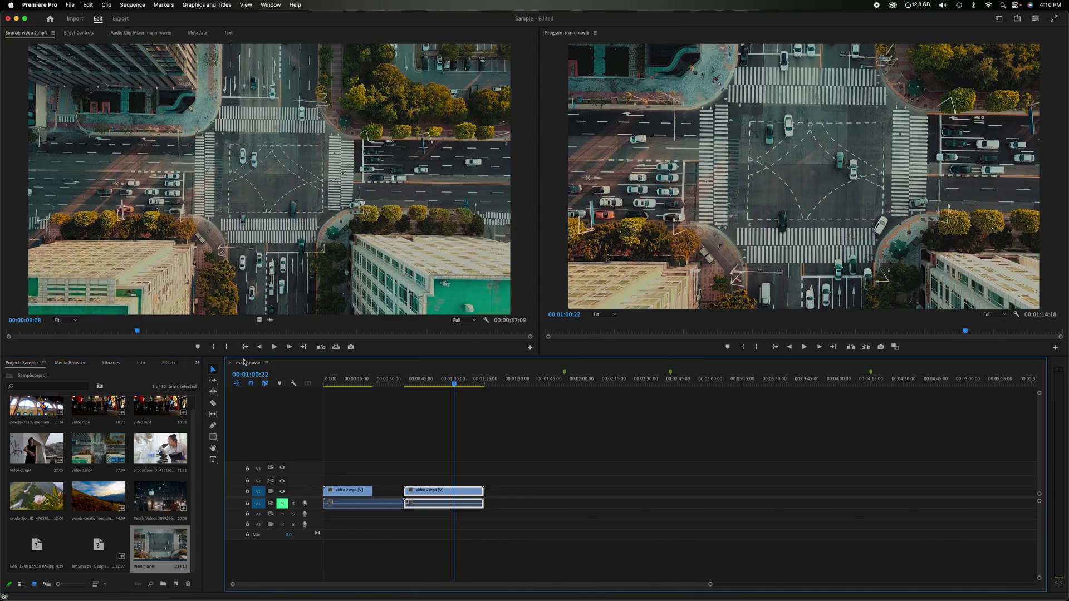
Move the sequence playhead back to about 57 seconds in the program view.
click(630, 40)
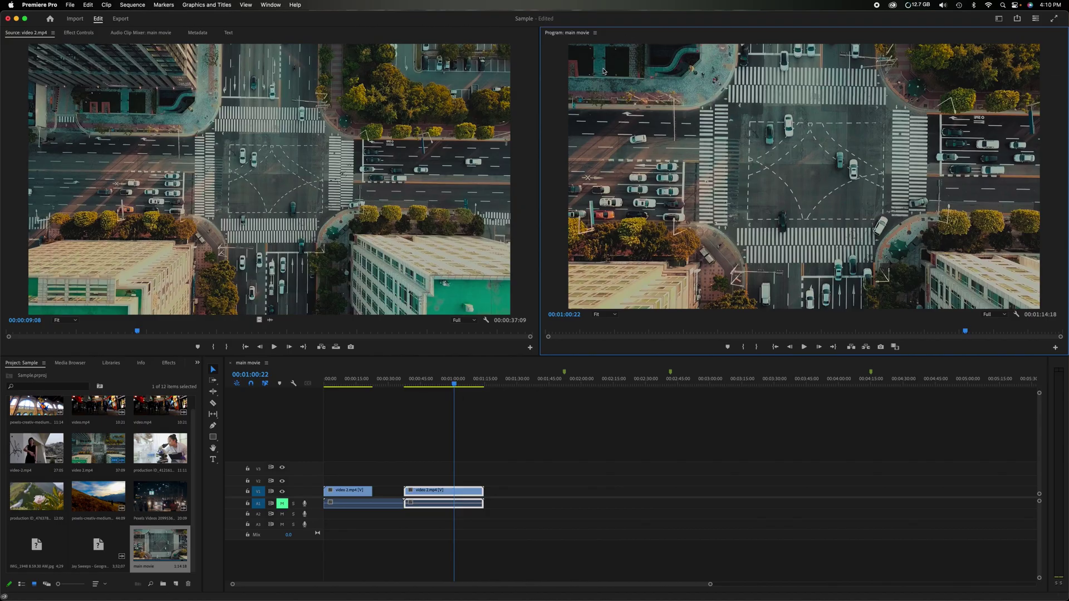
mouse_move(451, 394)
mouse_down()
mouse_move(426, 390)
mouse_move(447, 390)
mouse_up()
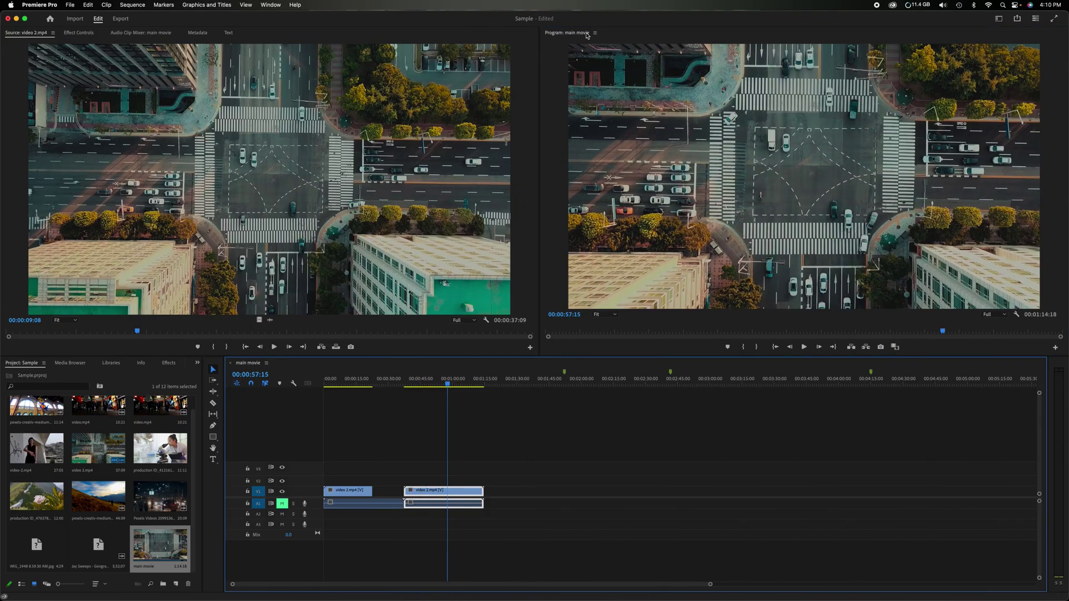
click(575, 90)
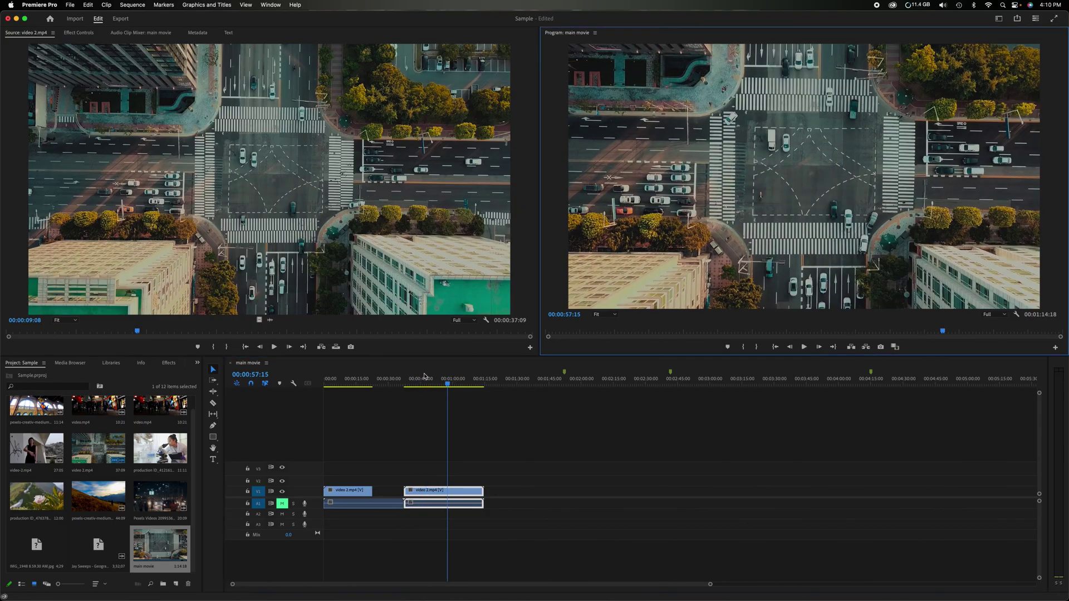